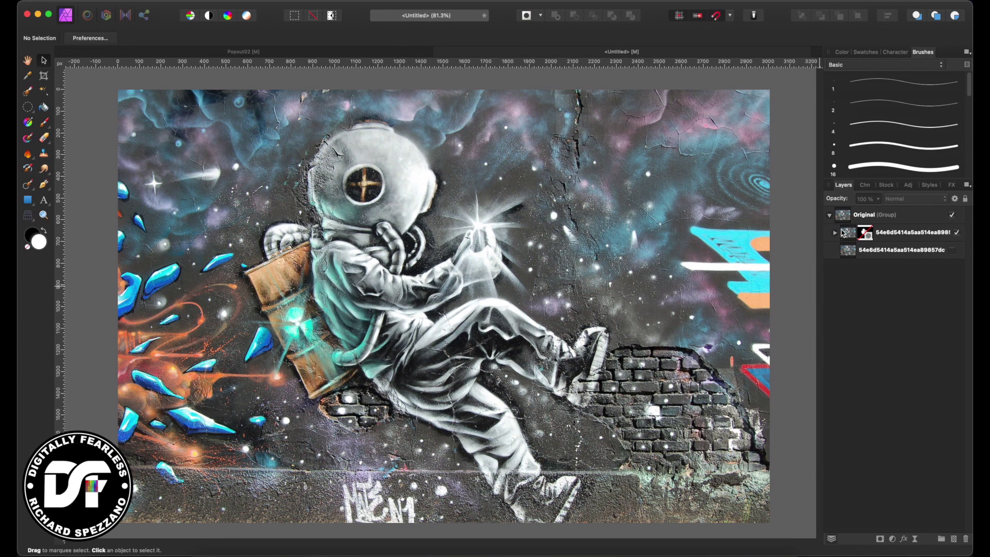
Enable the astronaut mask, then duplicate the masked layer and move the copy above the Original group
click(835, 233)
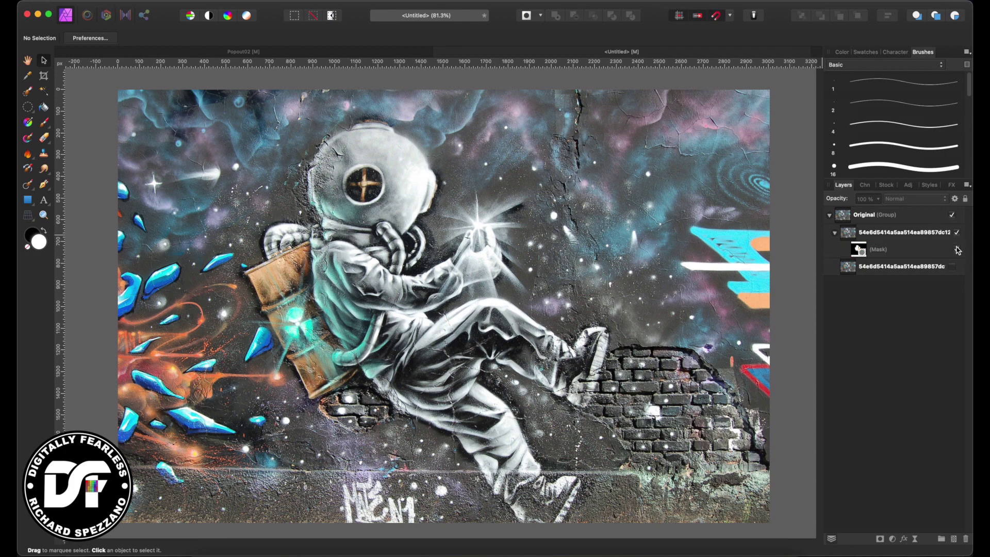
click(957, 250)
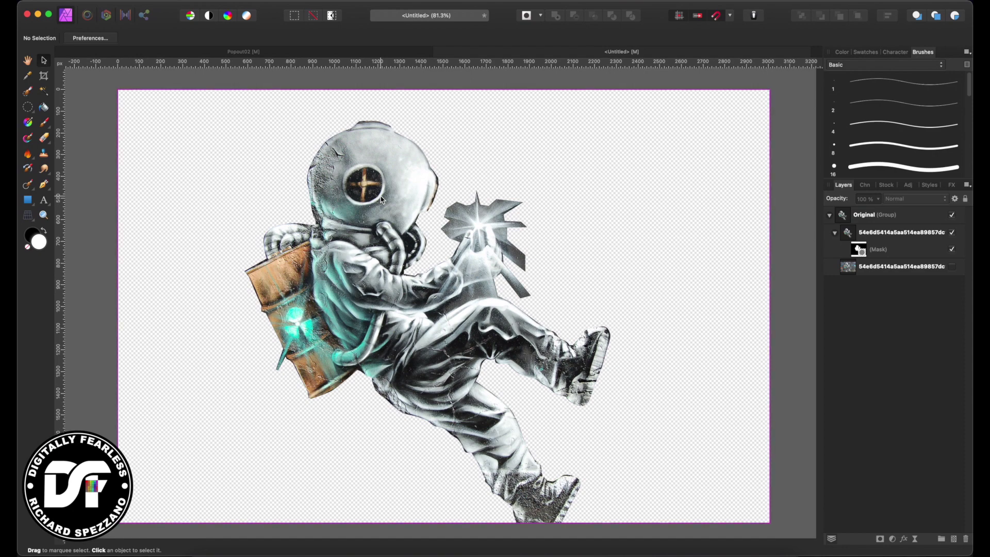
click(834, 232)
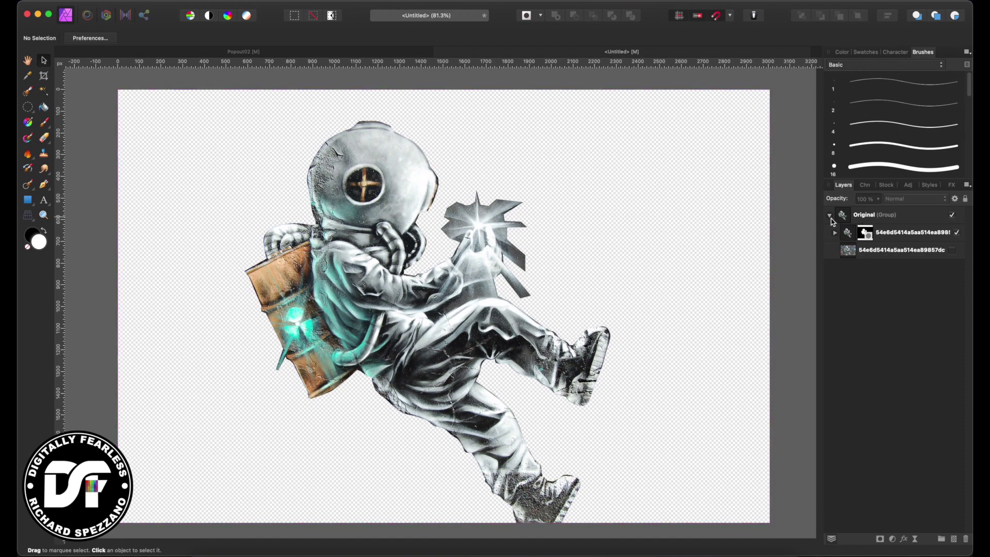
click(830, 215)
click(830, 216)
click(848, 237)
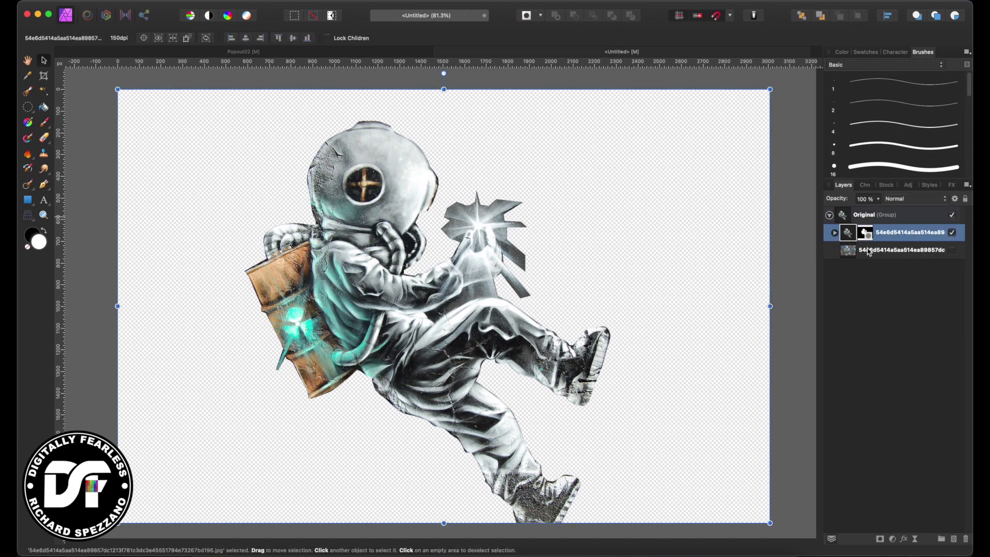
key(super+j)
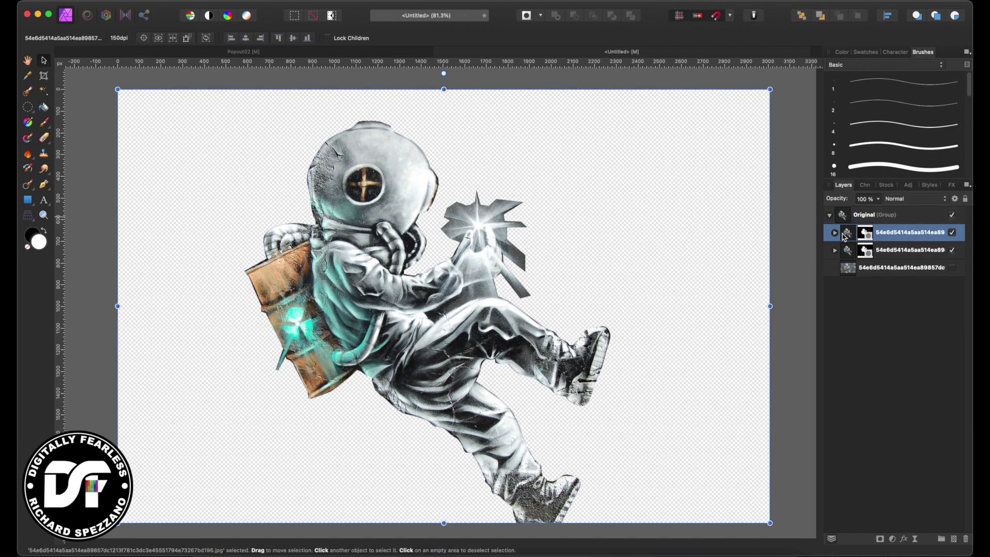
drag(847, 235, 848, 212)
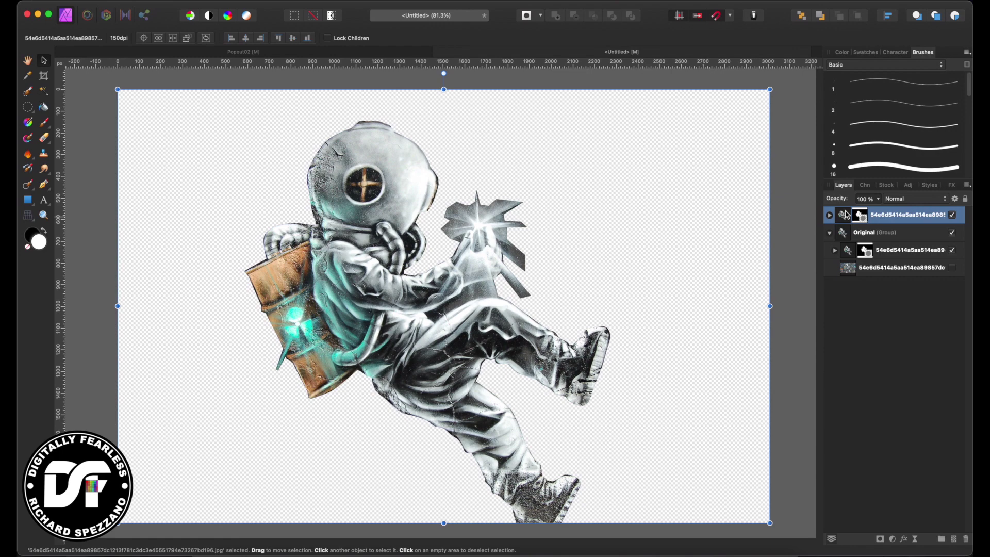
Duplicate the graffiti background above Original, then hide and collapse the Original group
click(952, 267)
click(854, 271)
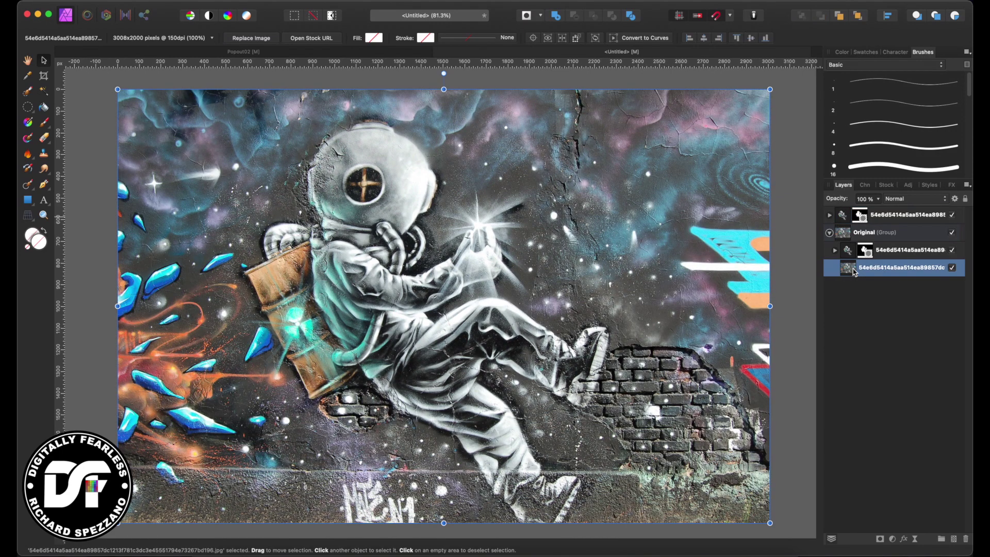
key(super+j)
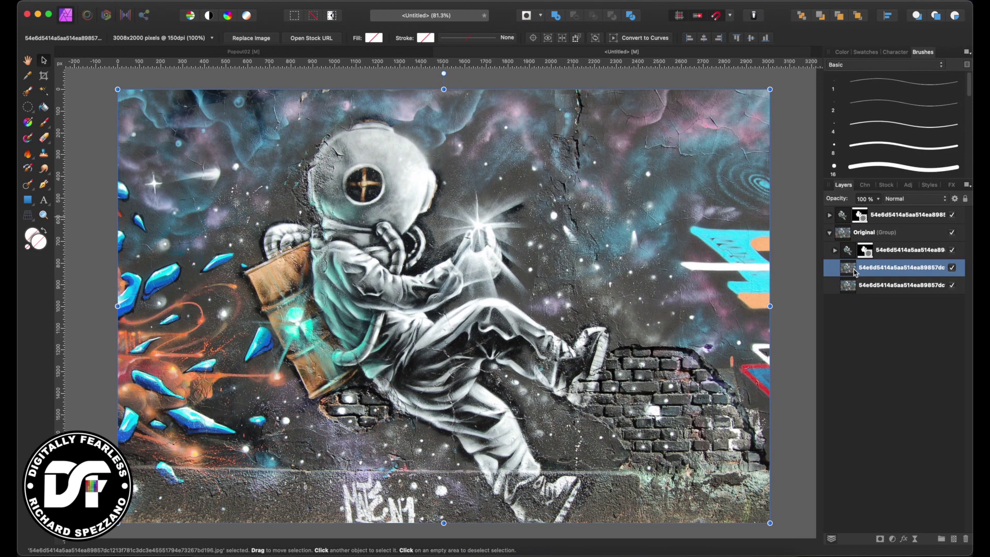
drag(854, 272, 851, 230)
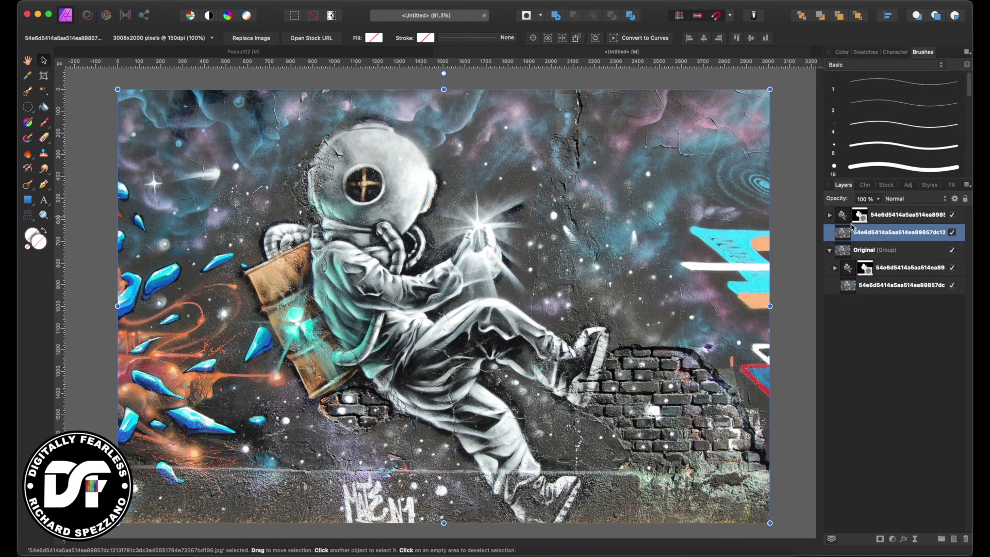
click(952, 250)
click(830, 251)
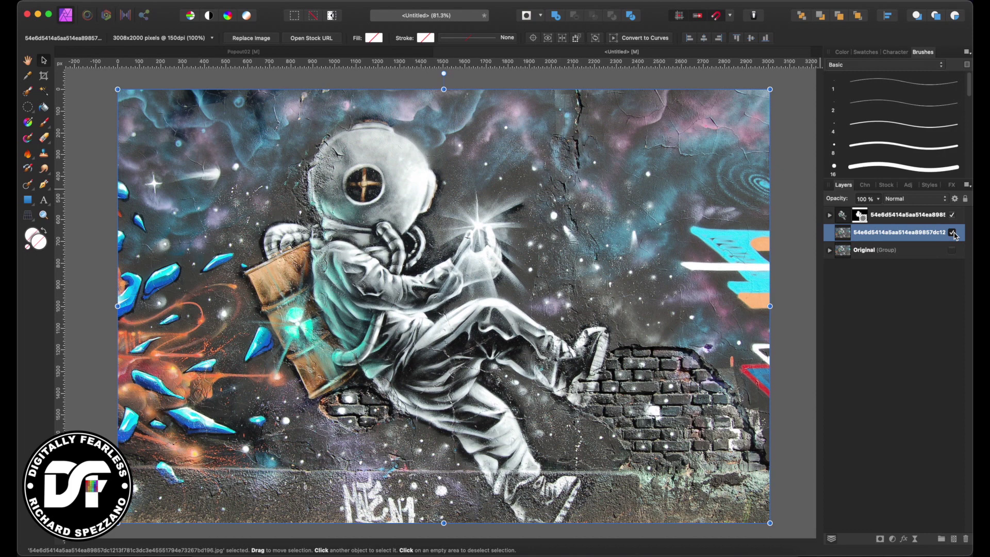
Draw a white rectangle covering most of the image above the top astronaut layer
click(908, 214)
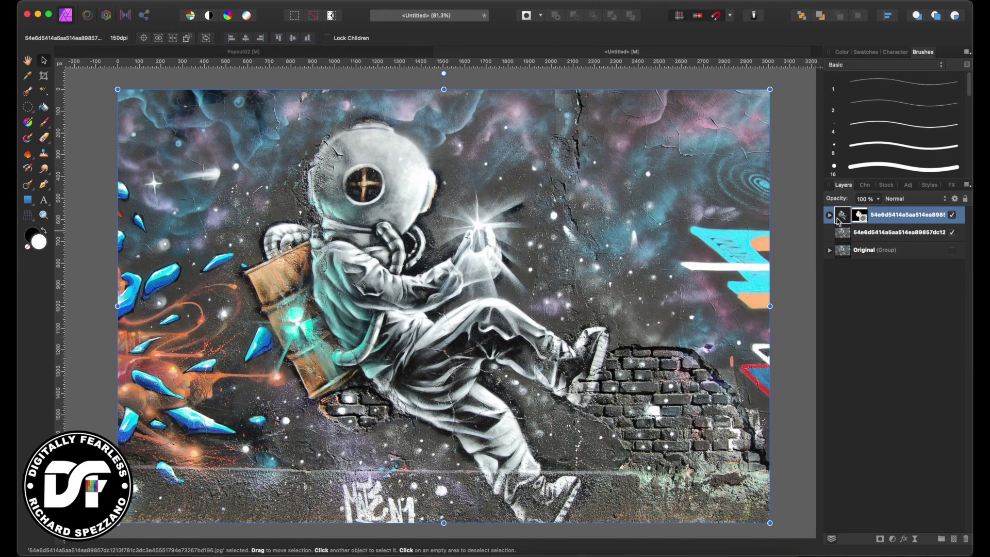
click(29, 203)
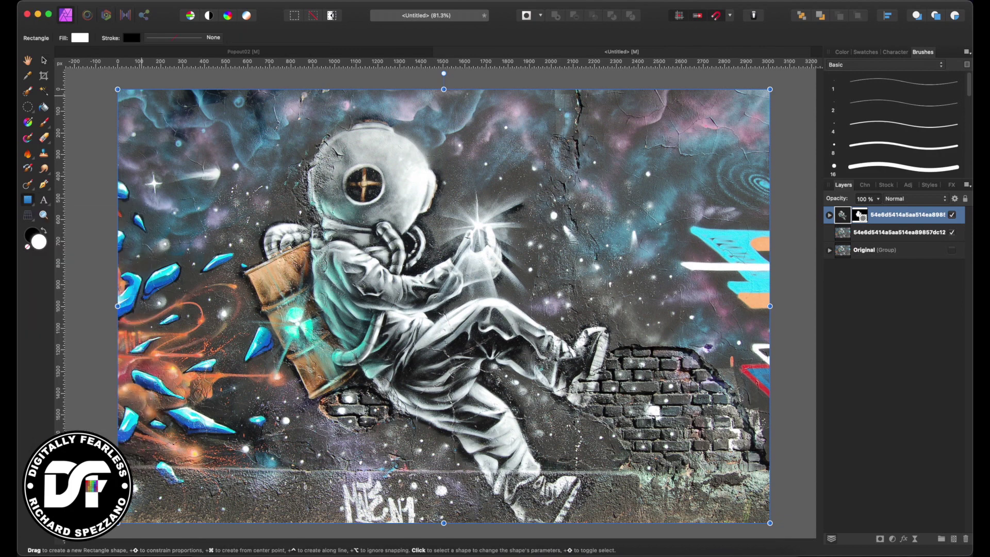
drag(141, 95, 743, 503)
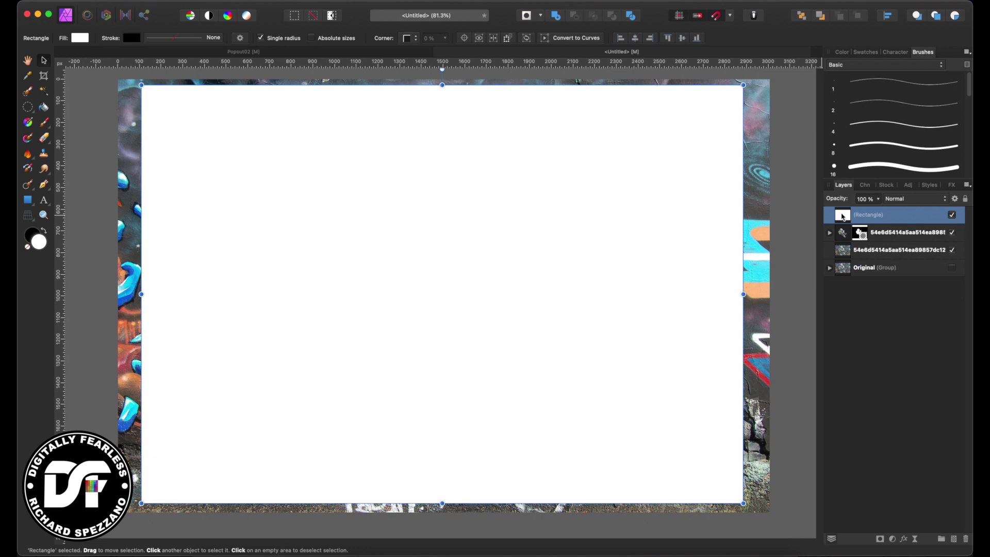
Duplicate the rectangle, shrink the copy evenly around its centre, and select both rectangles
key(super+j)
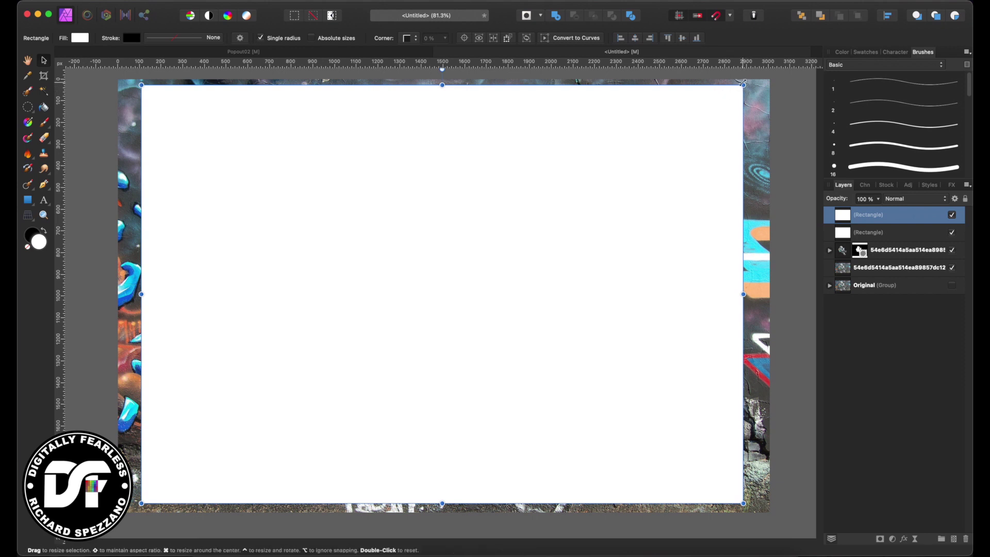
drag(743, 83, 704, 122)
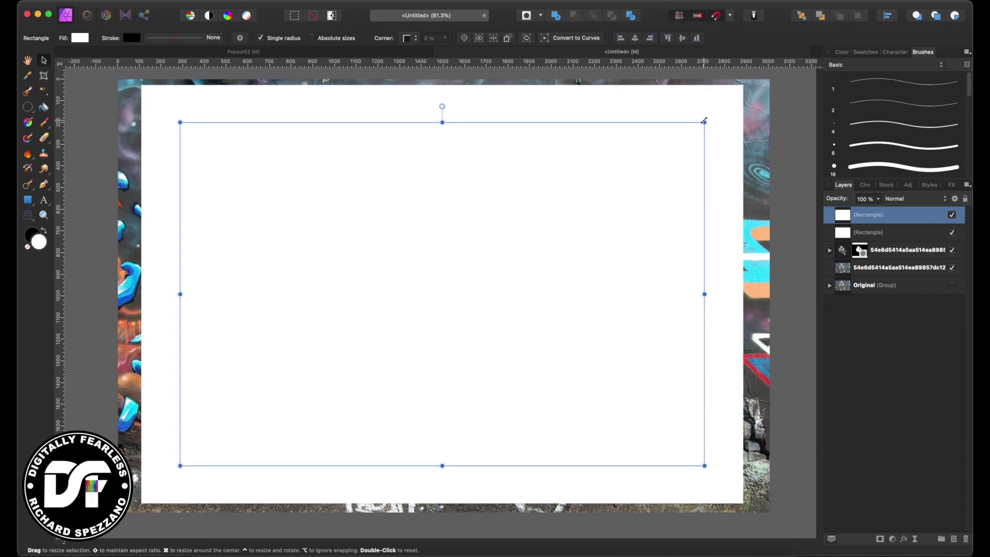
shift+click(872, 236)
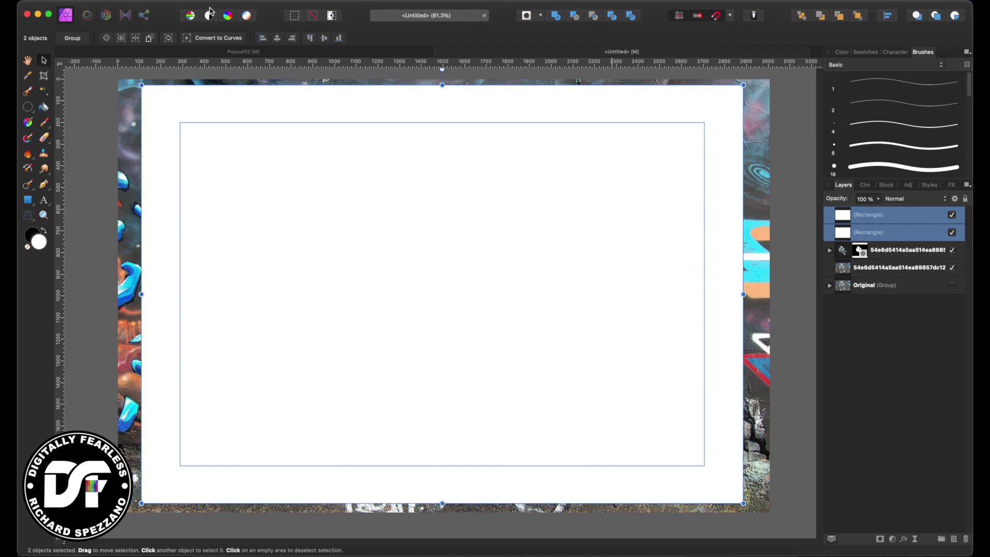
Subtract the inner rectangle from the outer one to form a hollow white frame
click(227, 0)
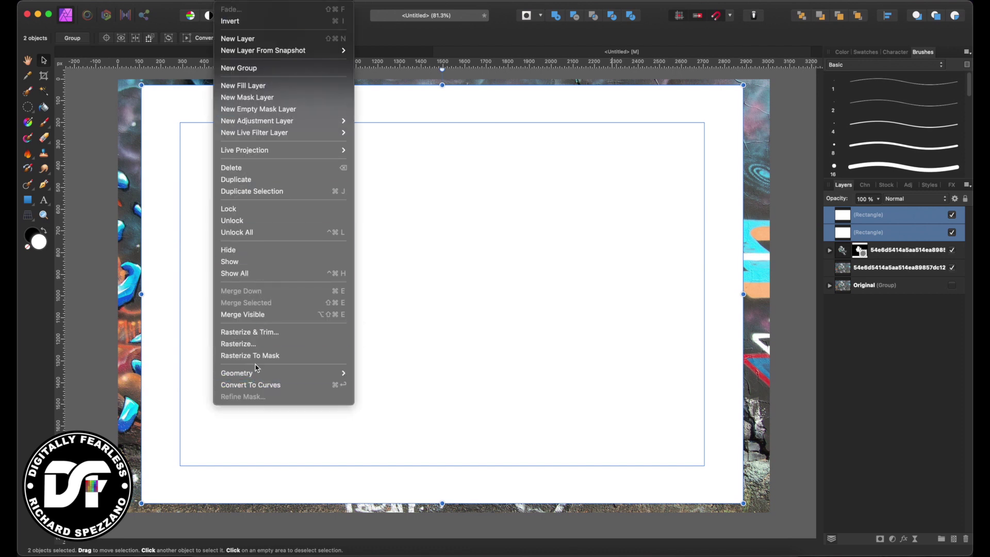
mouse_move(267, 377)
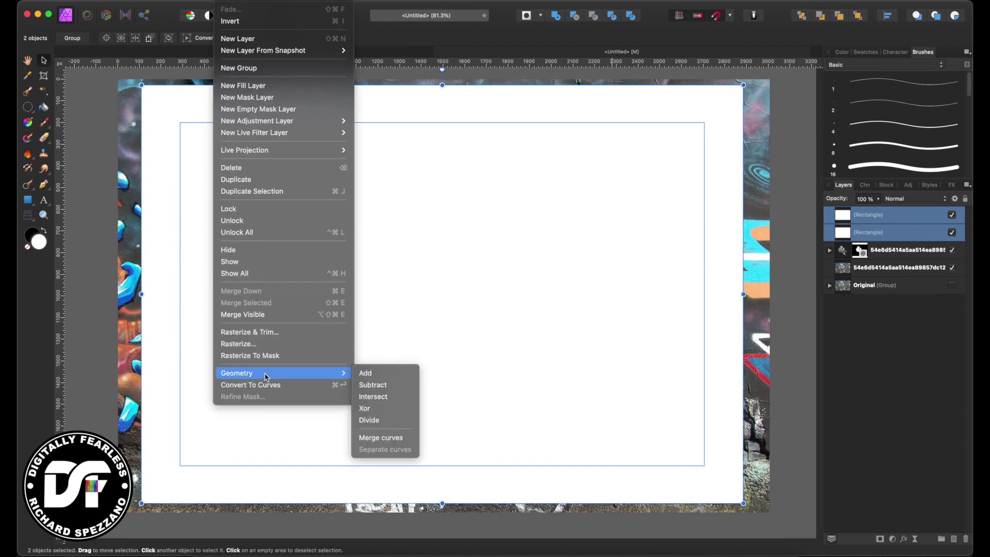
click(575, 21)
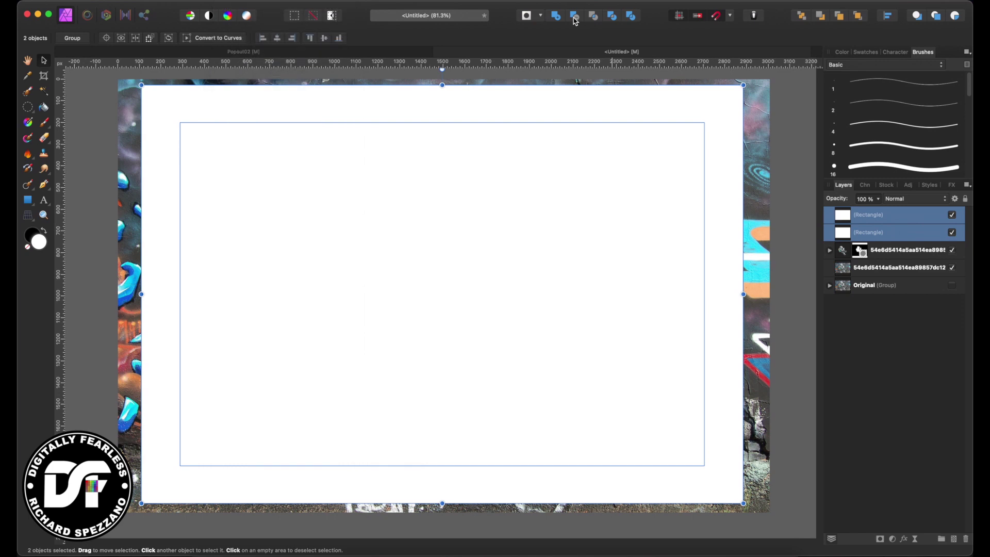
click(575, 18)
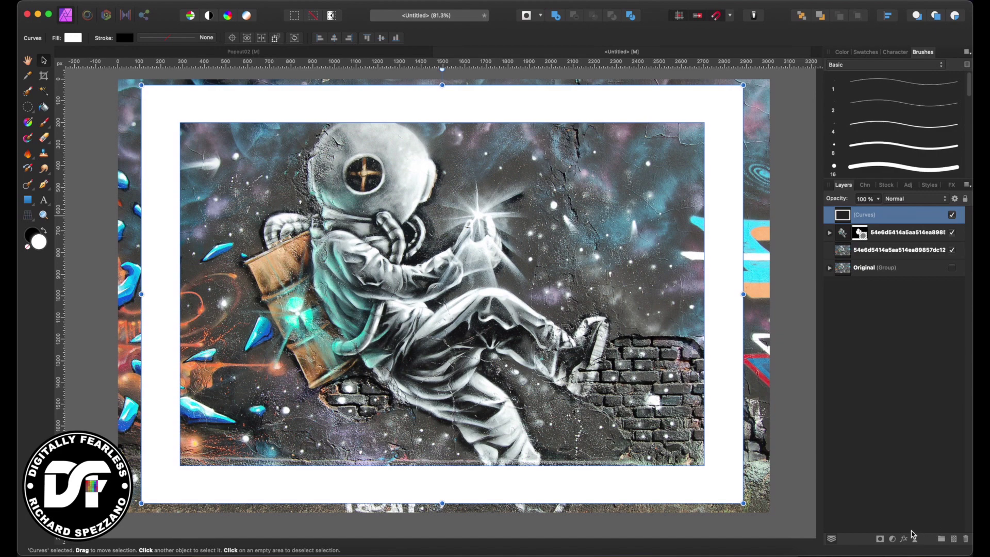
Add a Live Perspective filter to the white frame layer
key(Escape)
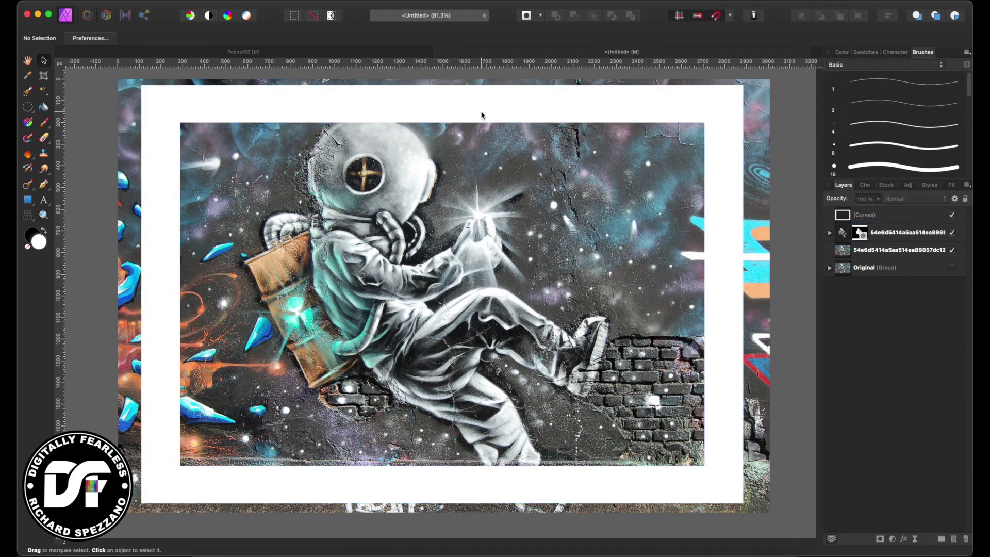
click(654, 104)
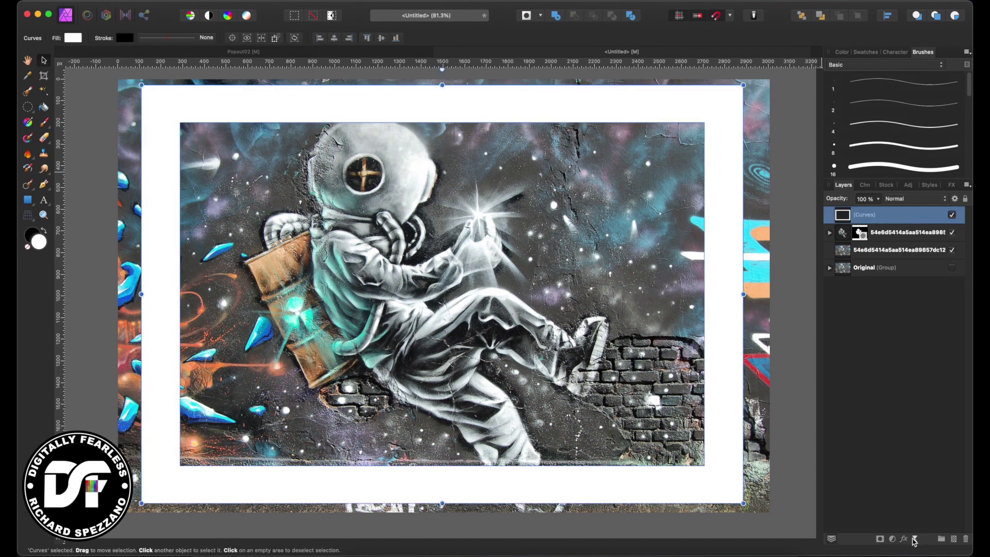
click(914, 540)
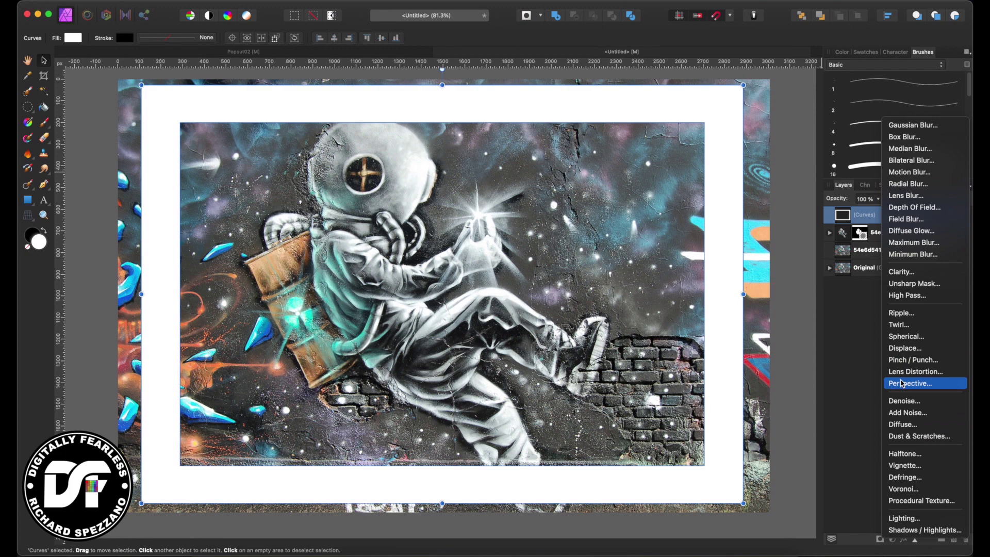
click(901, 388)
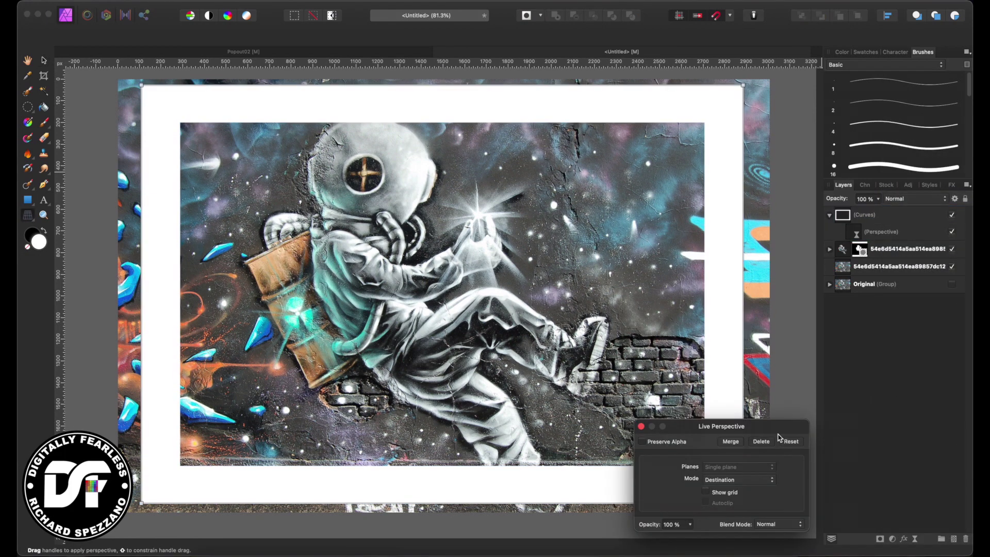
drag(779, 428, 763, 430)
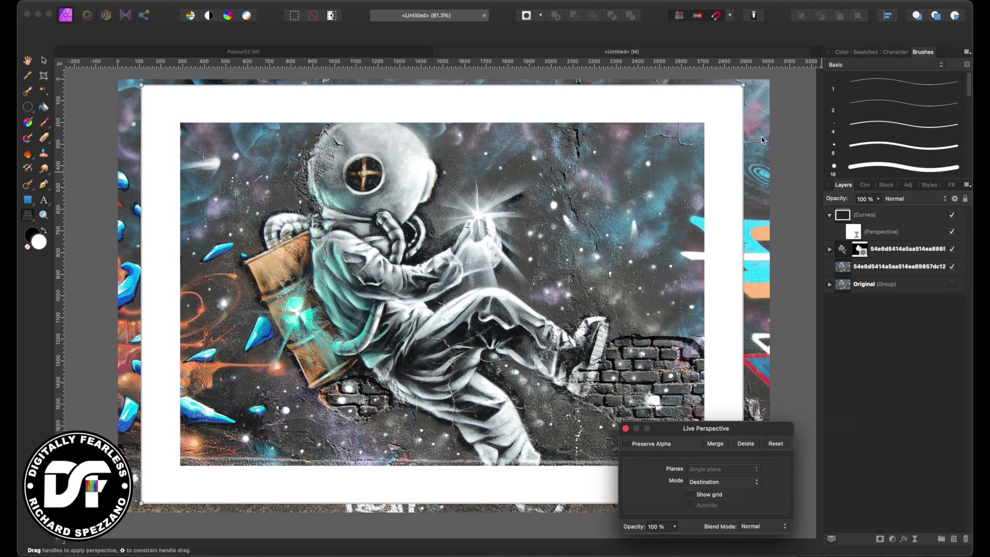
Pull the top corners down and inward and widen the bottom corners into a receding trapezoid
drag(743, 87, 681, 241)
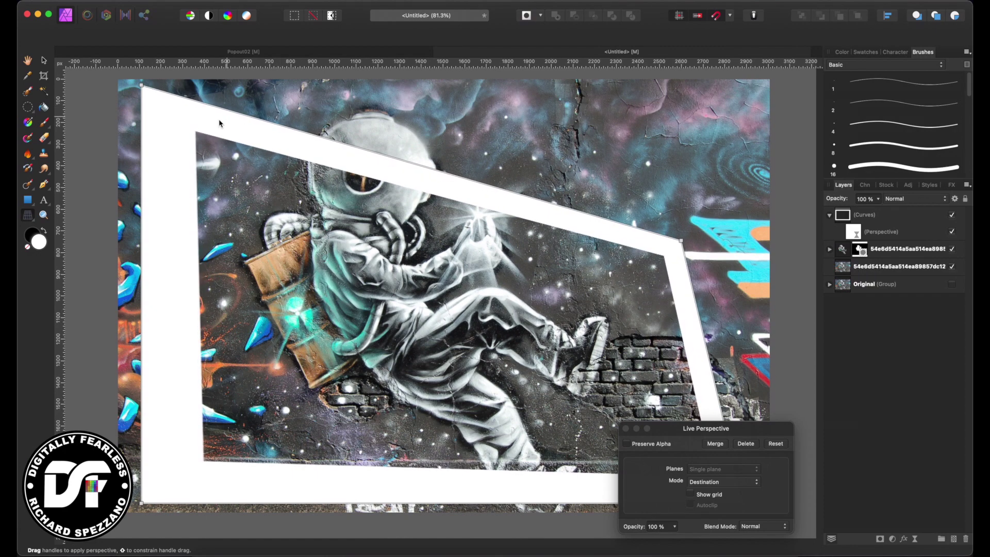
drag(142, 90, 196, 231)
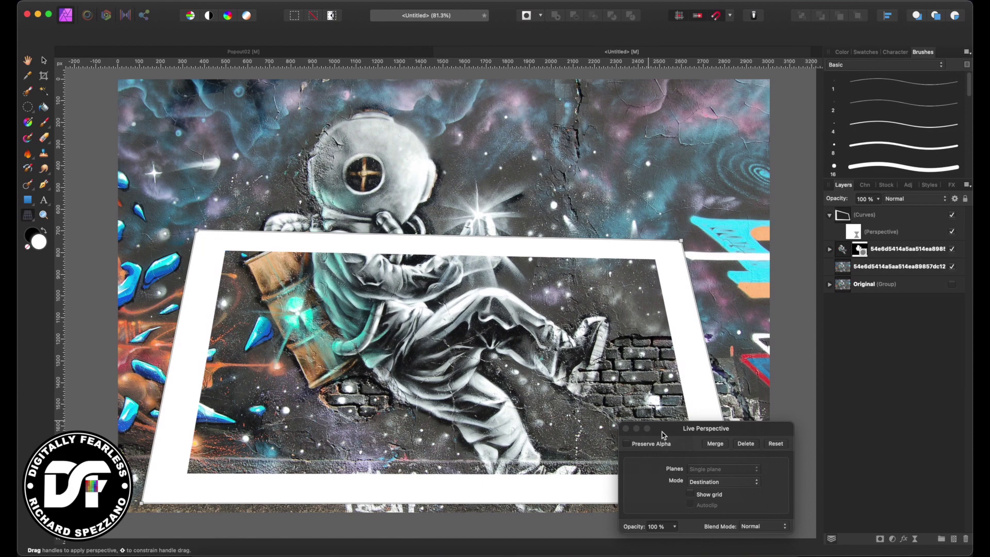
drag(663, 430, 648, 98)
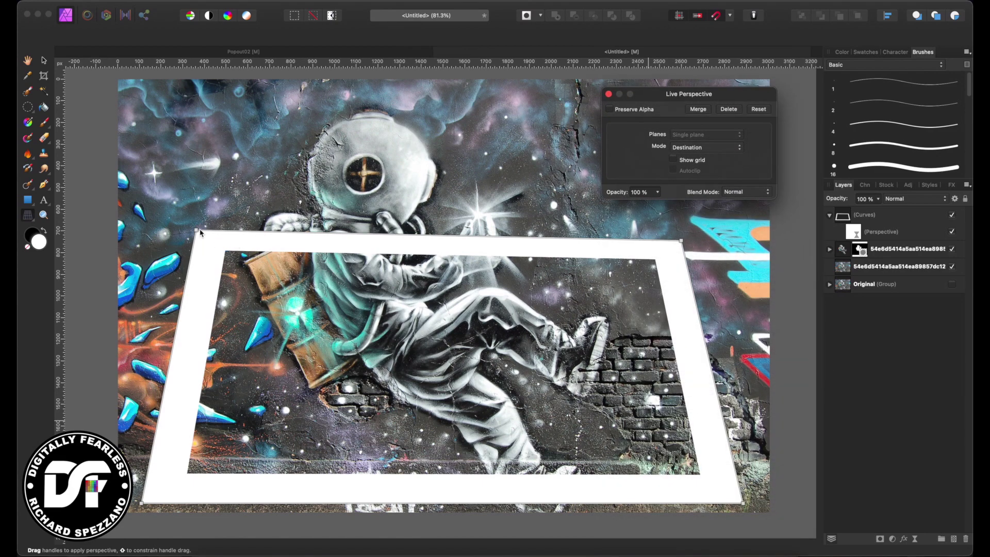
drag(197, 232, 232, 241)
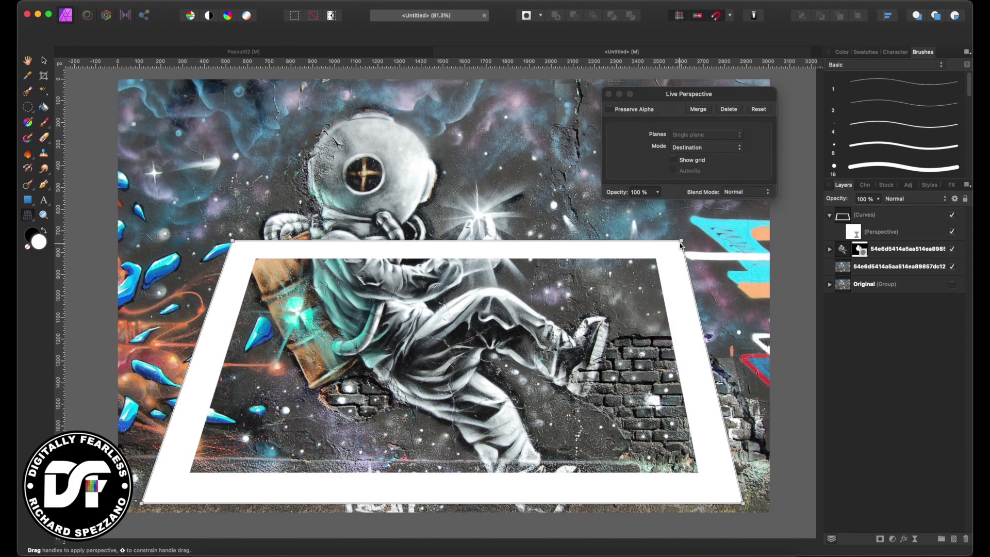
drag(681, 241, 662, 240)
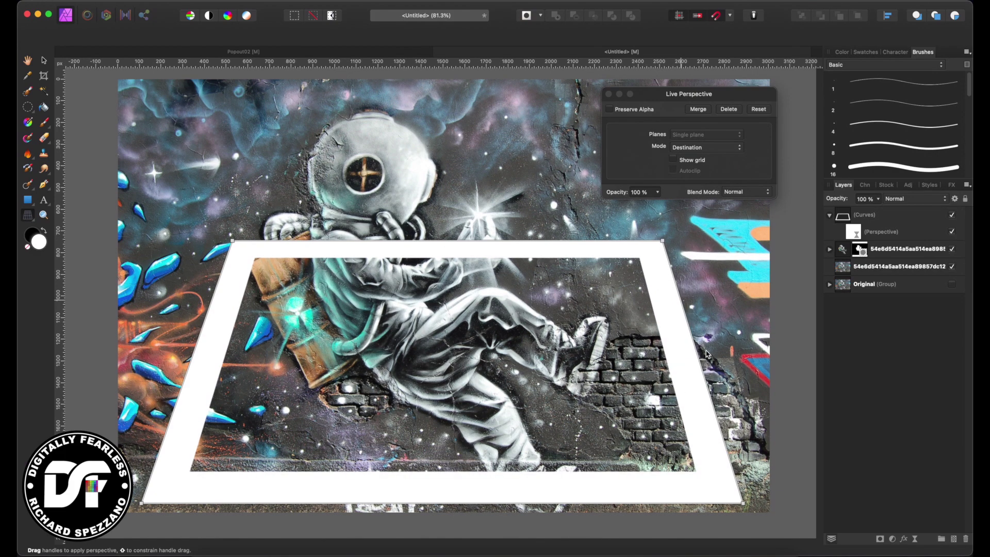
drag(744, 507, 752, 507)
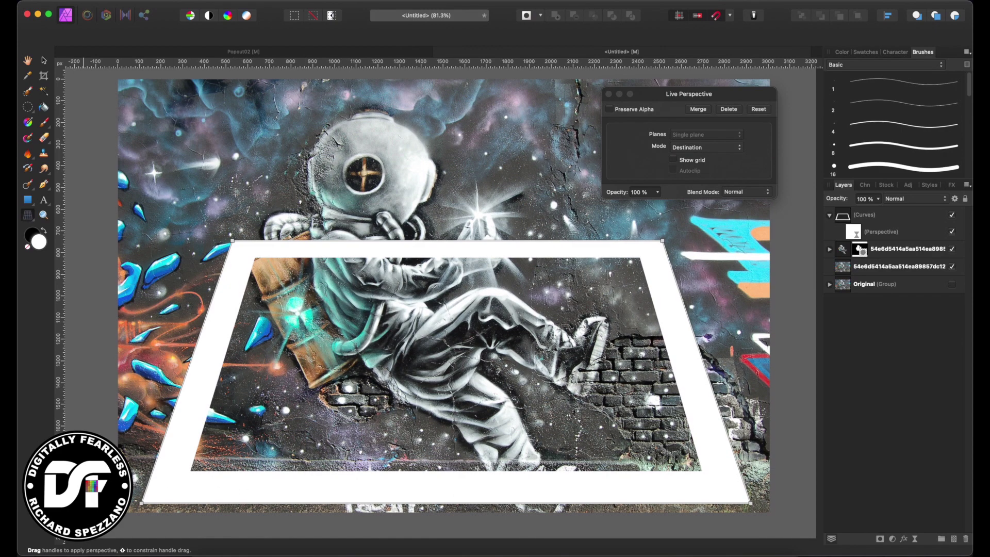
drag(141, 503, 131, 503)
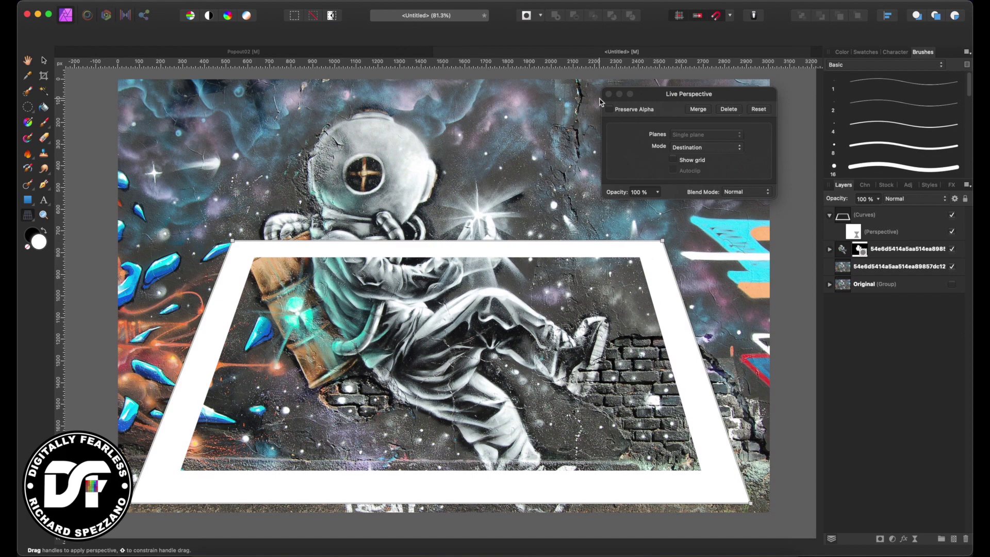
click(608, 94)
click(609, 95)
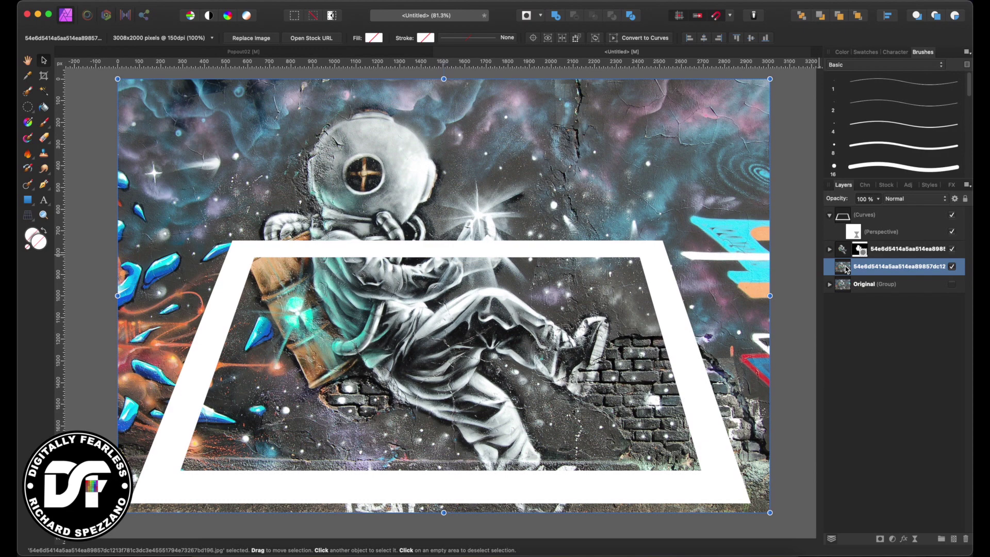
Rasterize the mural photo layer, duplicate it, and hide the lower copy
right_click(867, 267)
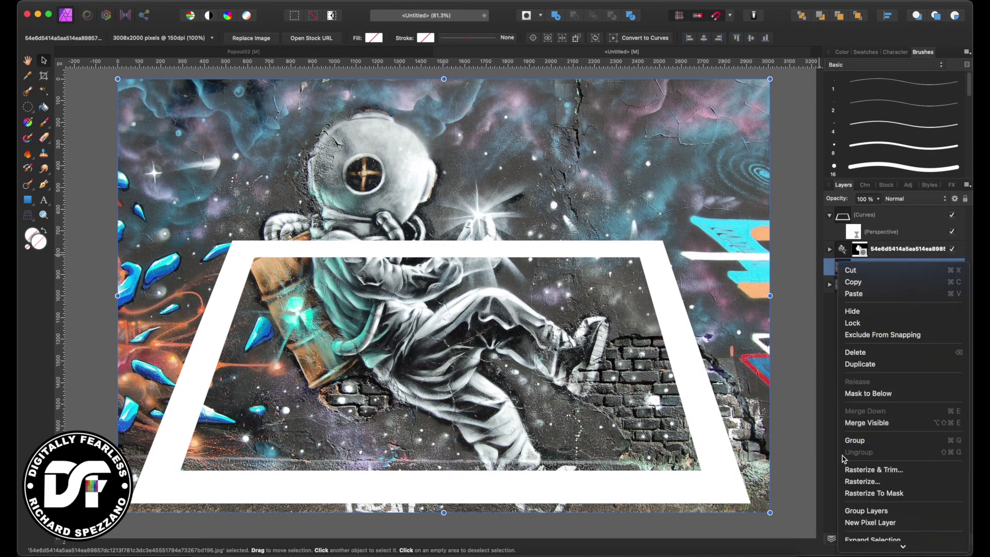
click(856, 482)
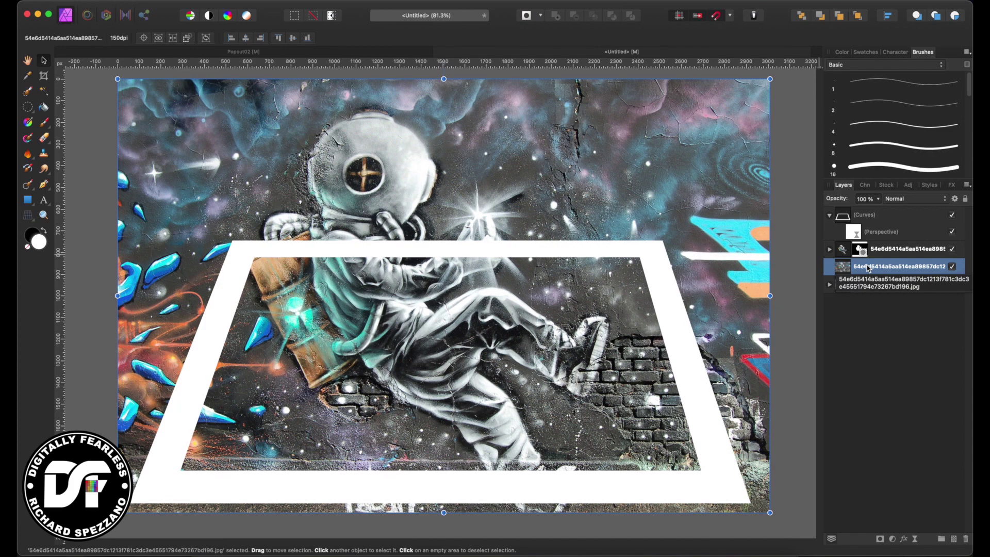
key(super+j)
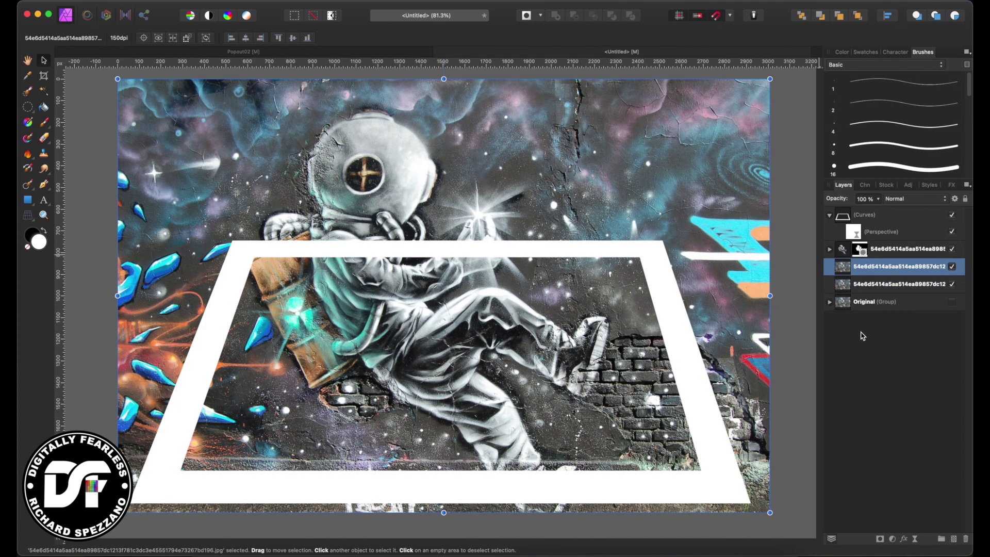
click(952, 286)
Choose the Freehand Selection Tool in Polygonal mode
right_click(29, 108)
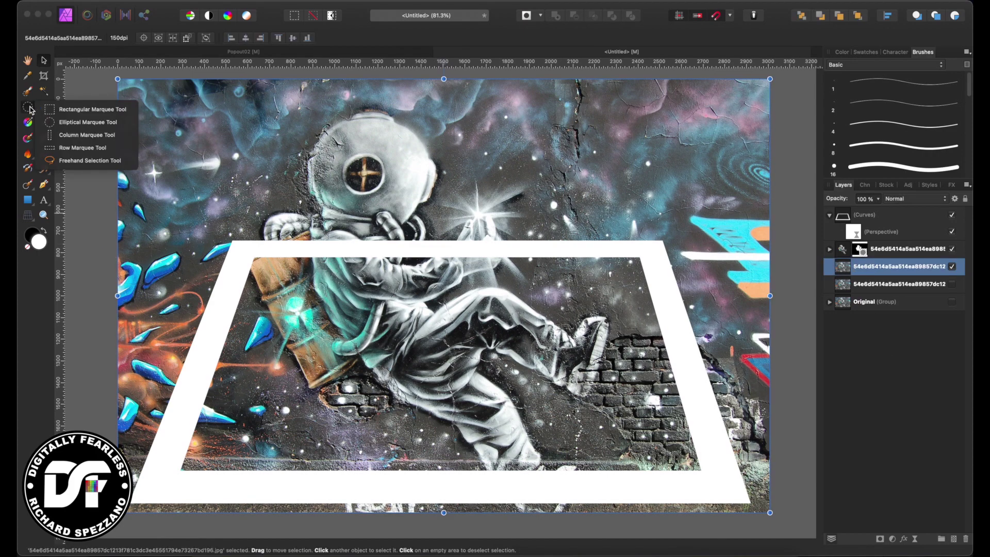
click(57, 161)
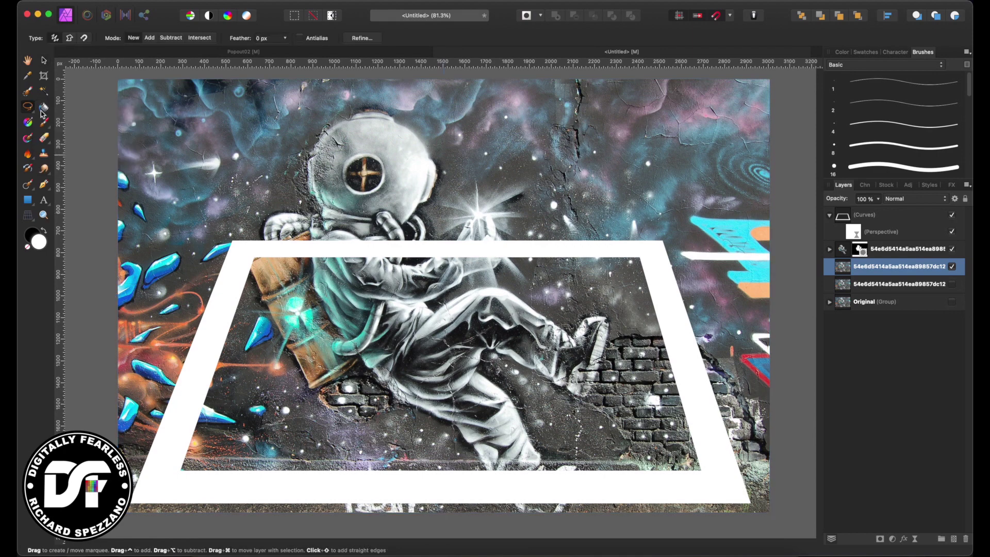
click(70, 39)
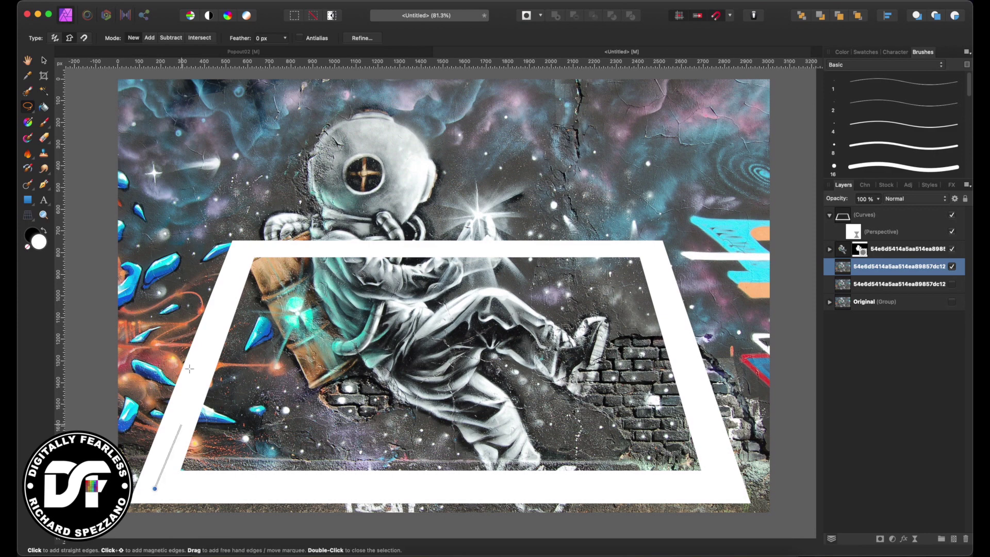
Trace a closed polygon through the frame's four corners, then return to the Move Tool
click(70, 38)
click(155, 488)
click(242, 249)
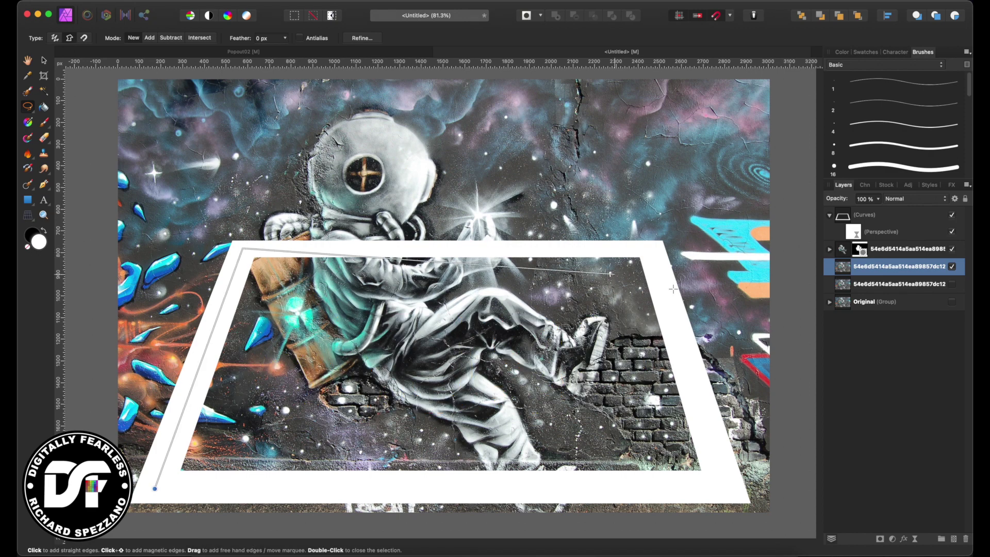
click(653, 249)
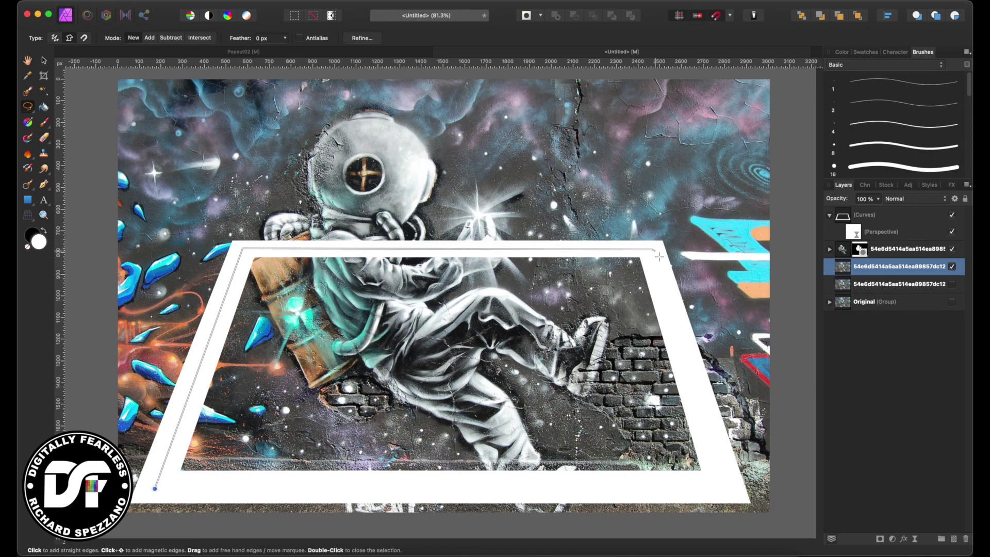
click(710, 480)
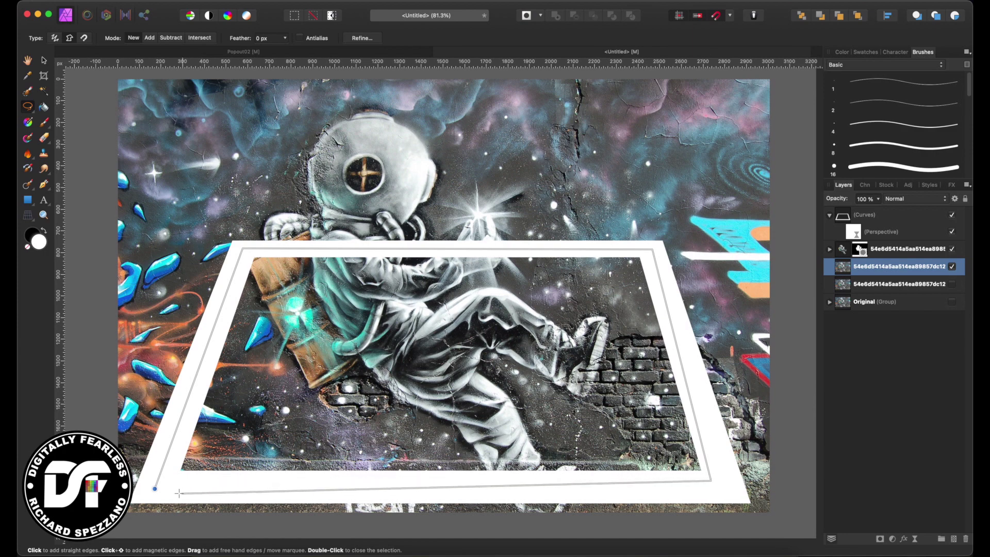
click(154, 489)
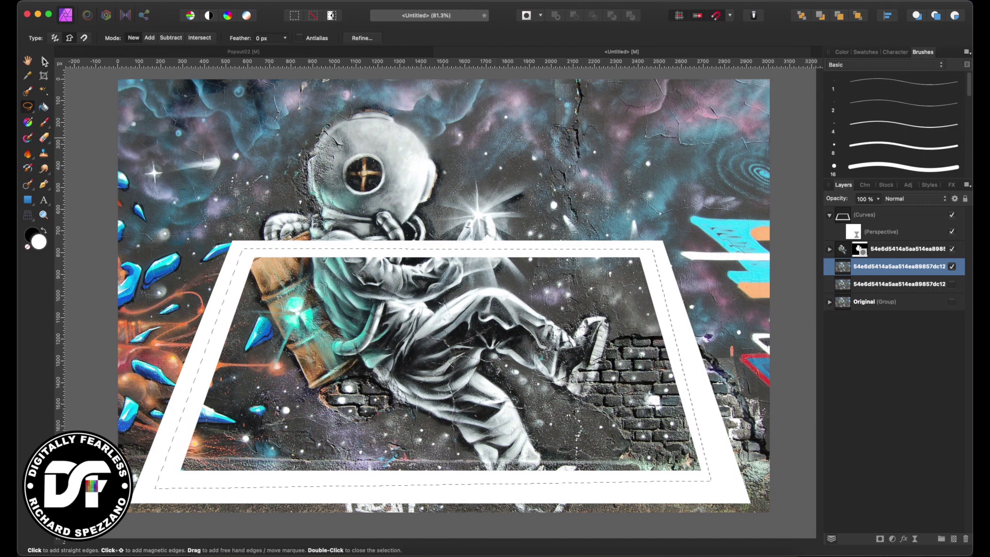
click(45, 60)
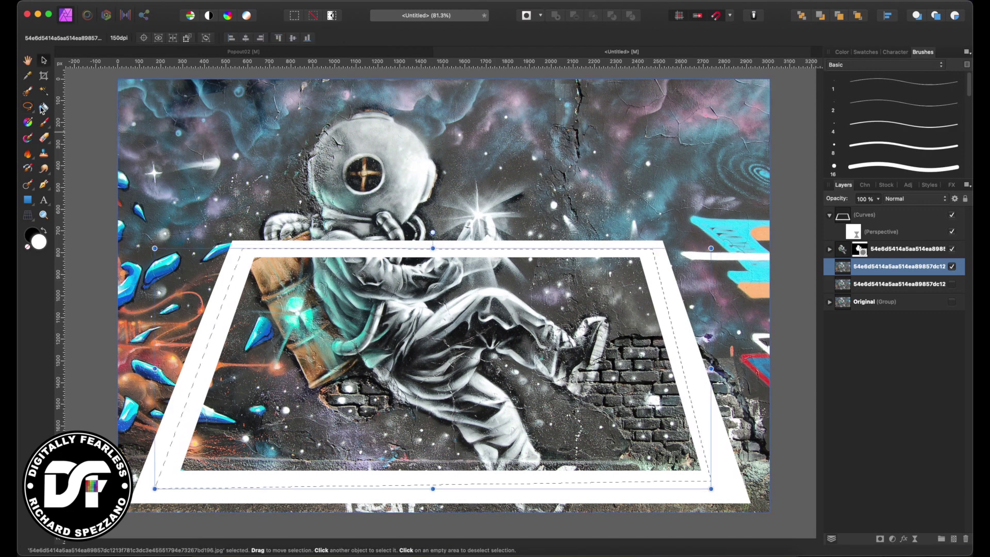
Invert the pixel selection, delete the photo outside the frame, and deselect
click(259, 2)
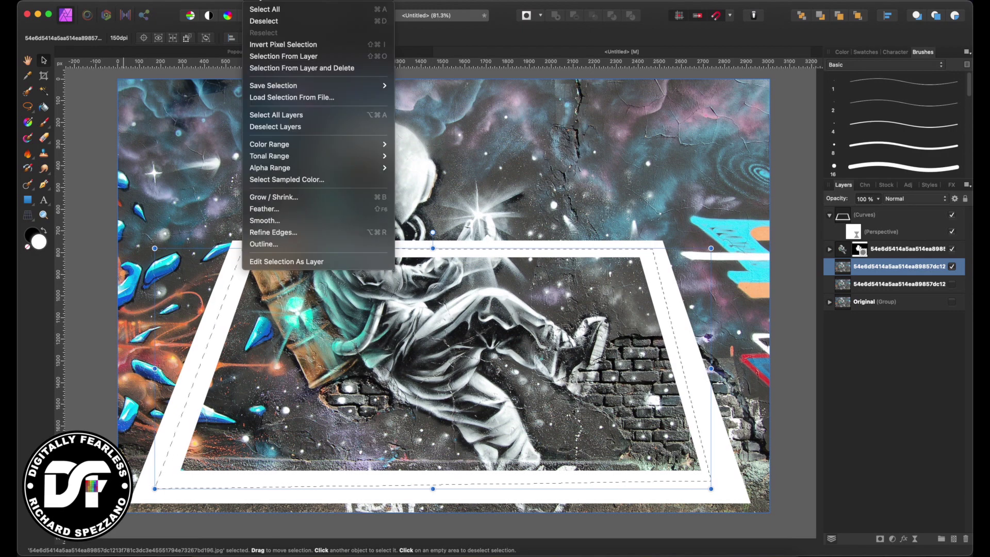
click(264, 44)
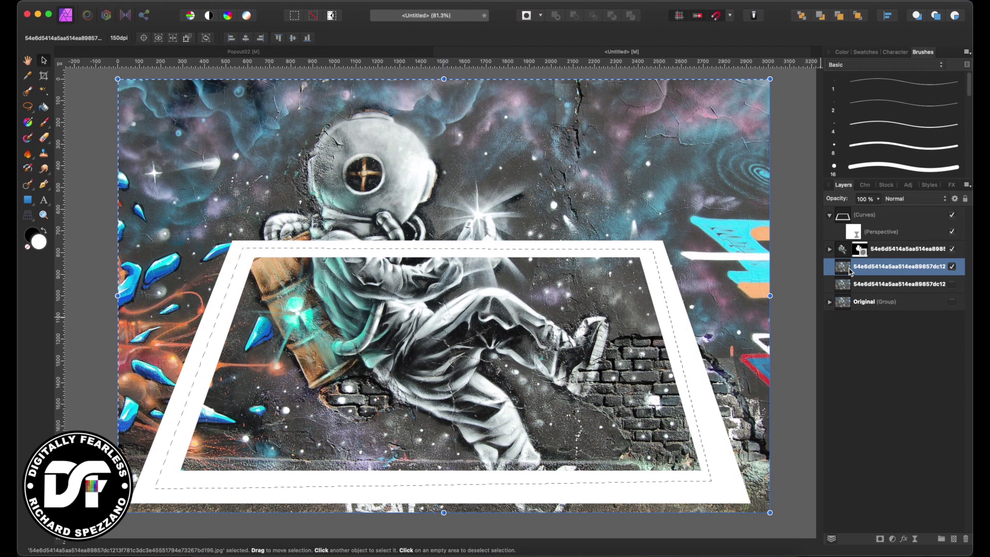
key(Delete)
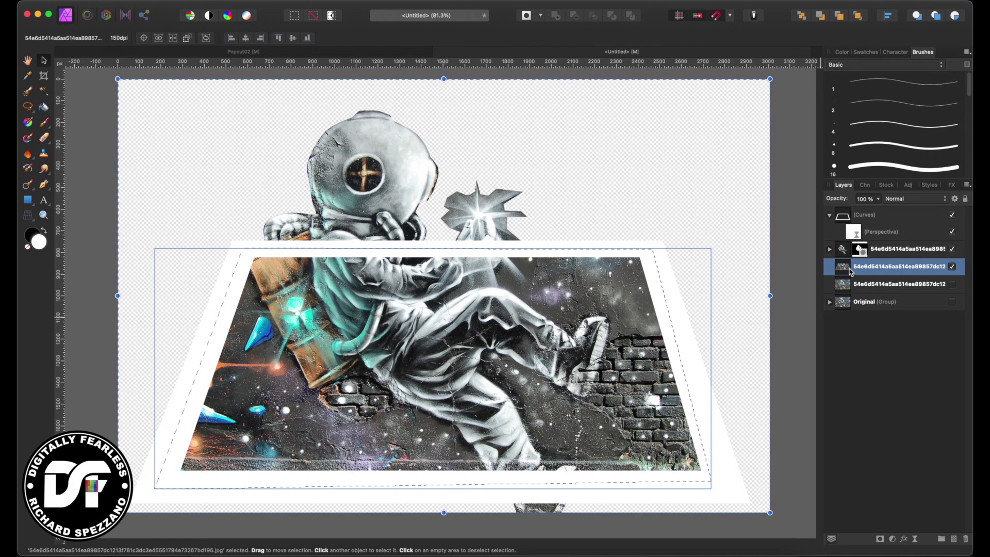
key(super+d)
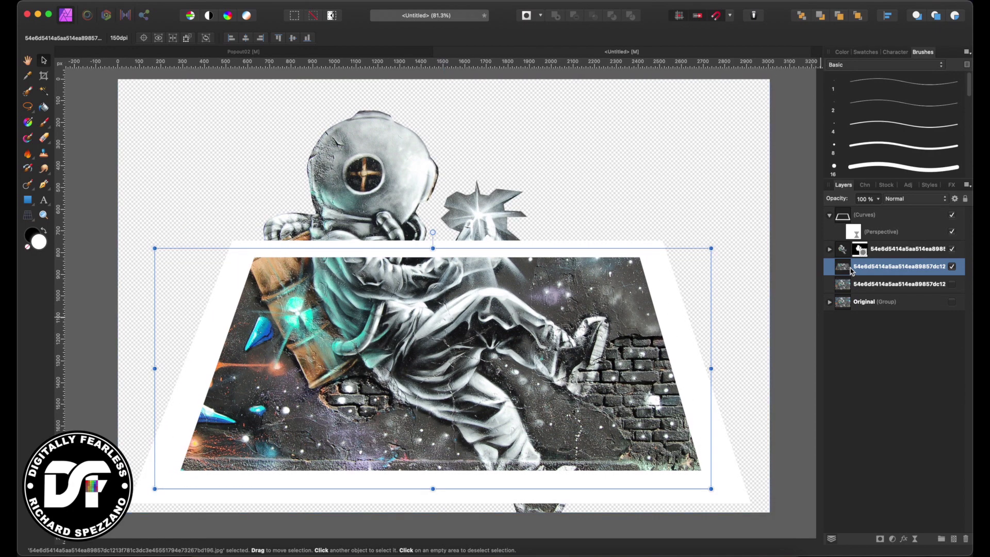
click(884, 378)
Move the astronaut cutout to the top of the stack, show the full graffiti image, and select the cutout's mask
click(845, 250)
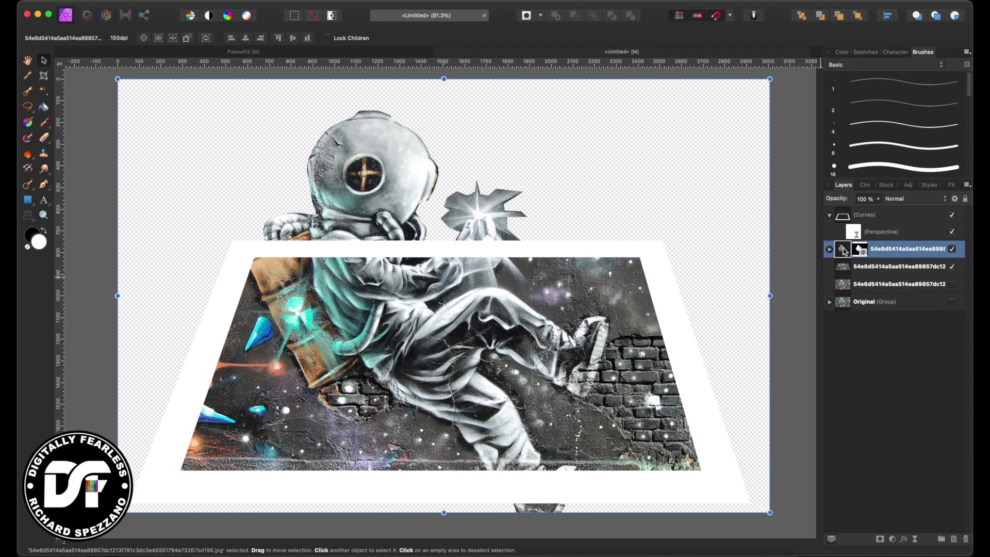
drag(841, 252, 837, 209)
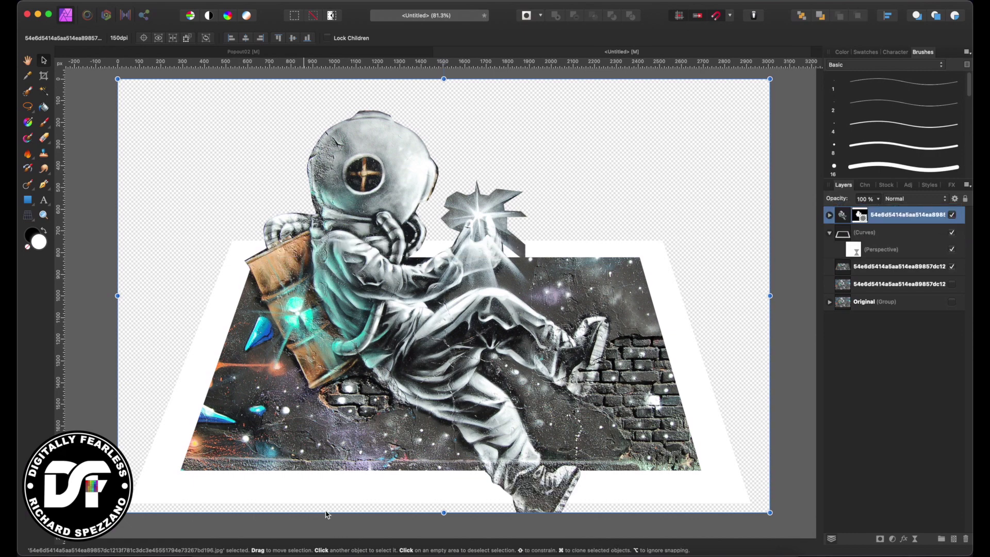
click(952, 285)
click(952, 286)
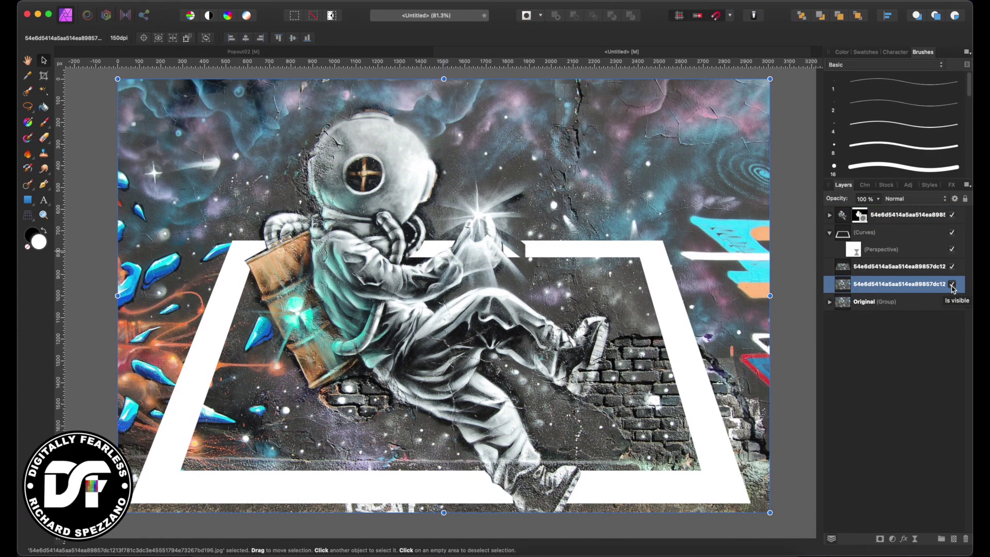
click(859, 214)
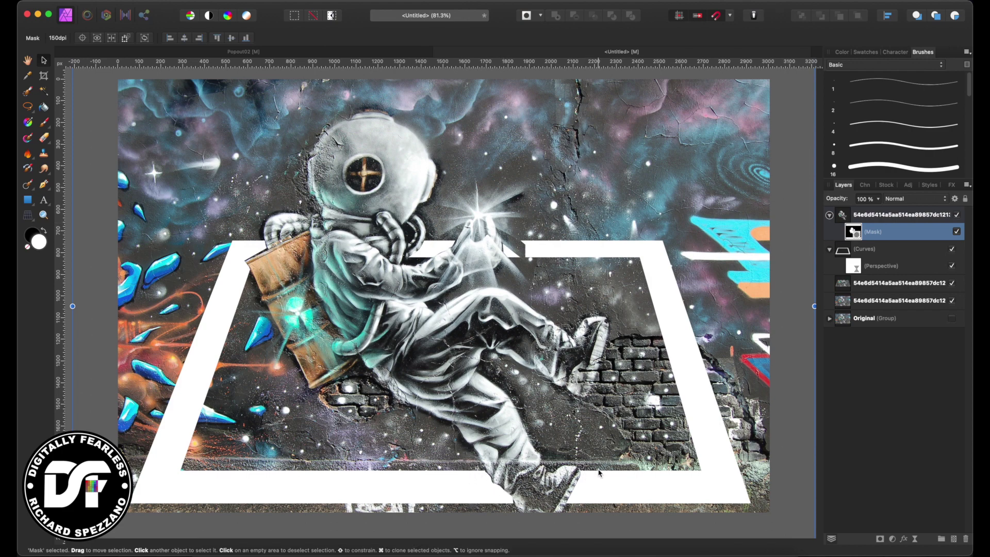
Marquee-select the foot area and paint it black on the cutout's mask, then deselect
click(29, 107)
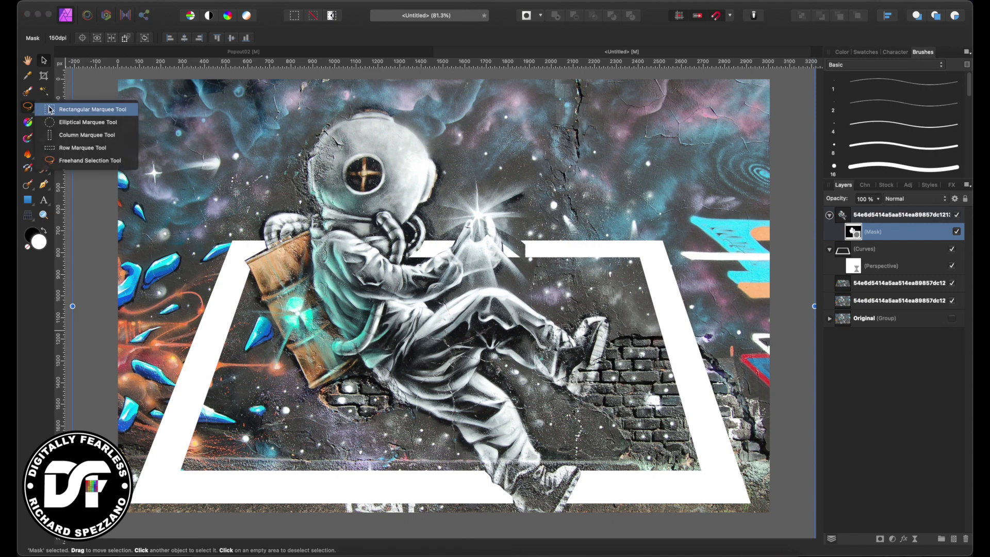
click(50, 109)
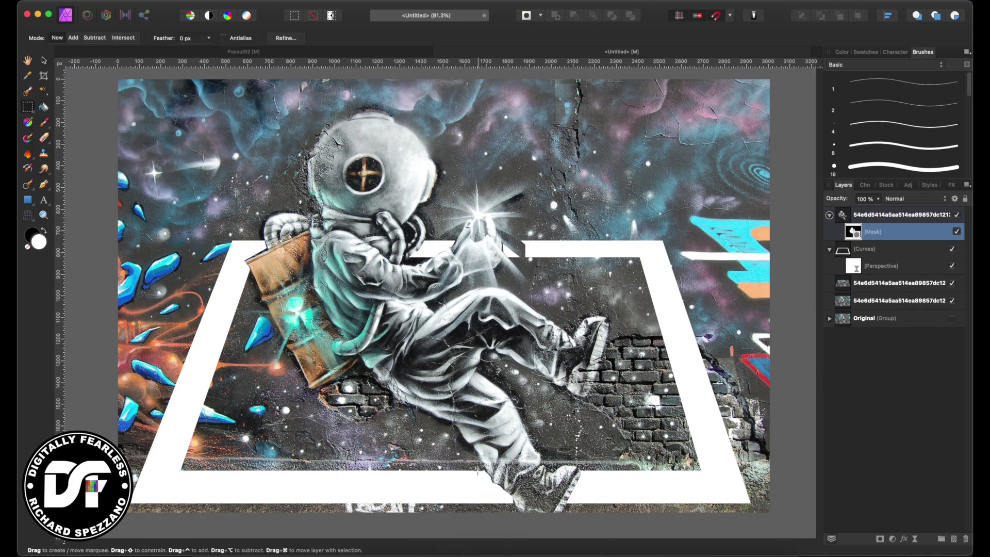
drag(498, 488, 604, 521)
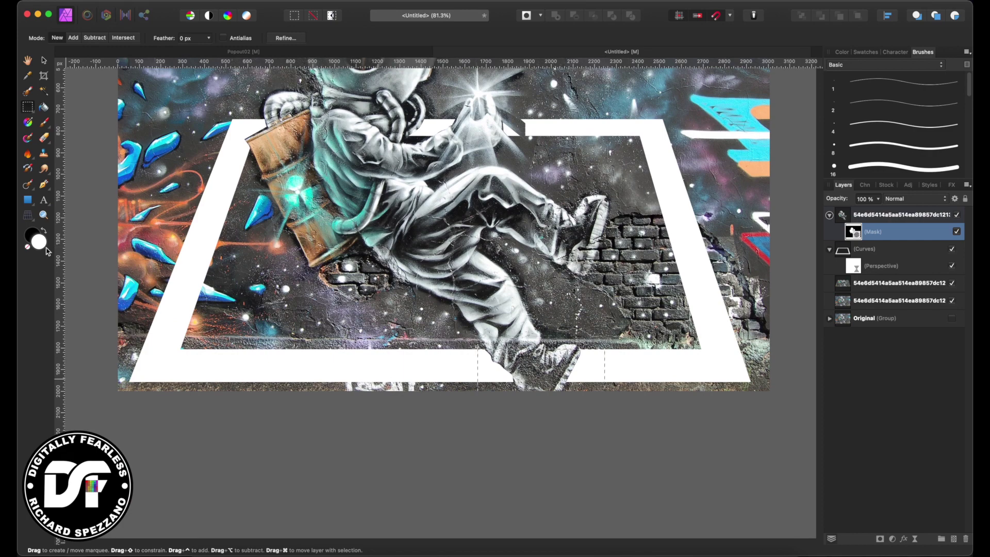
click(44, 125)
key(x)
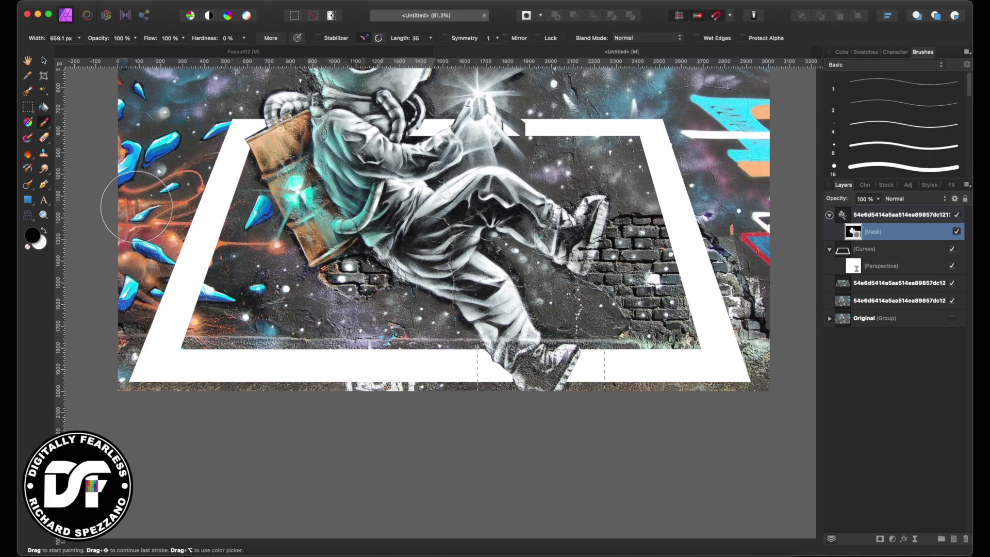
mouse_move(513, 393)
mouse_down()
mouse_move(500, 372)
mouse_move(632, 372)
mouse_move(387, 387)
mouse_up()
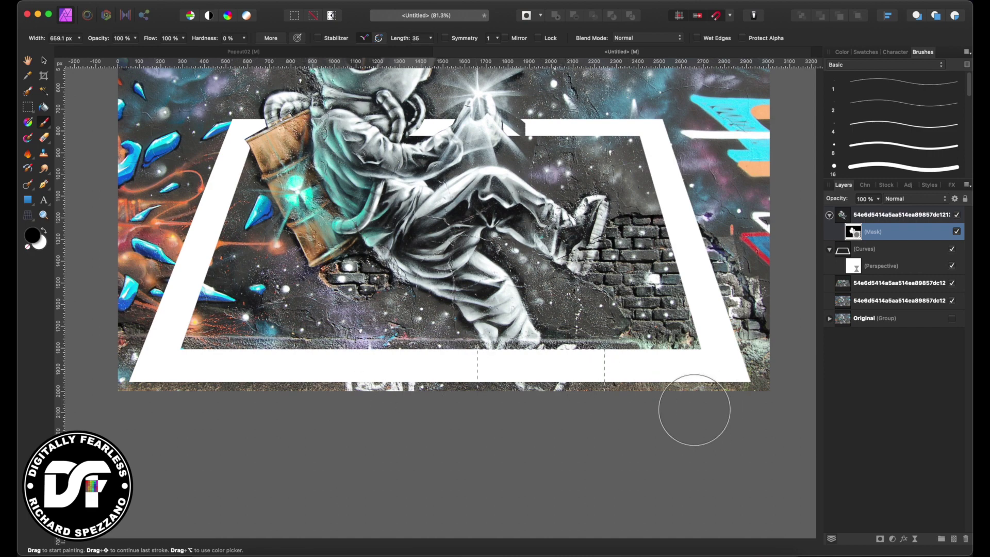
key(super+d)
key(v)
scroll(149, 203, up, 5)
scroll(150, 203, up, 2)
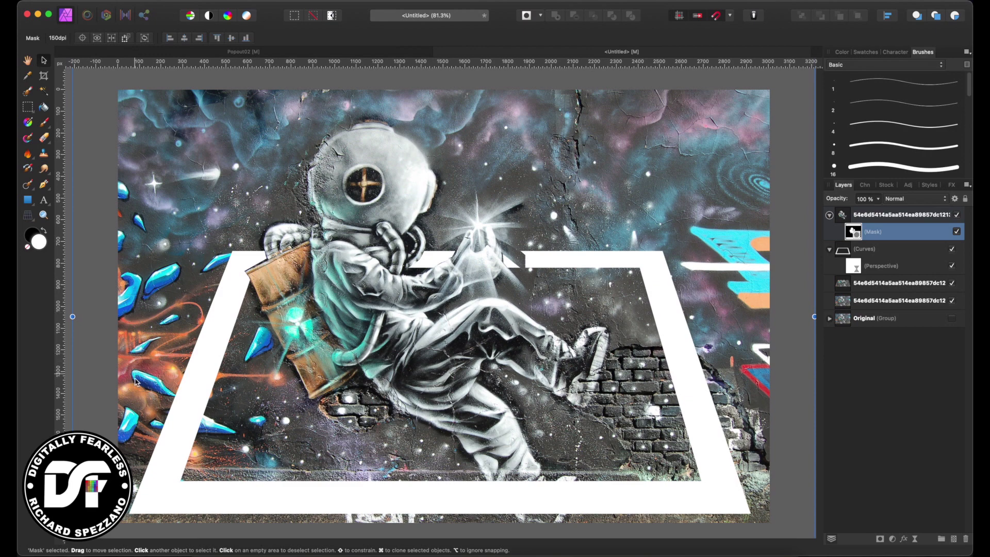
Draw a rectangle over the entire canvas and hide the new Rectangle layer
click(28, 200)
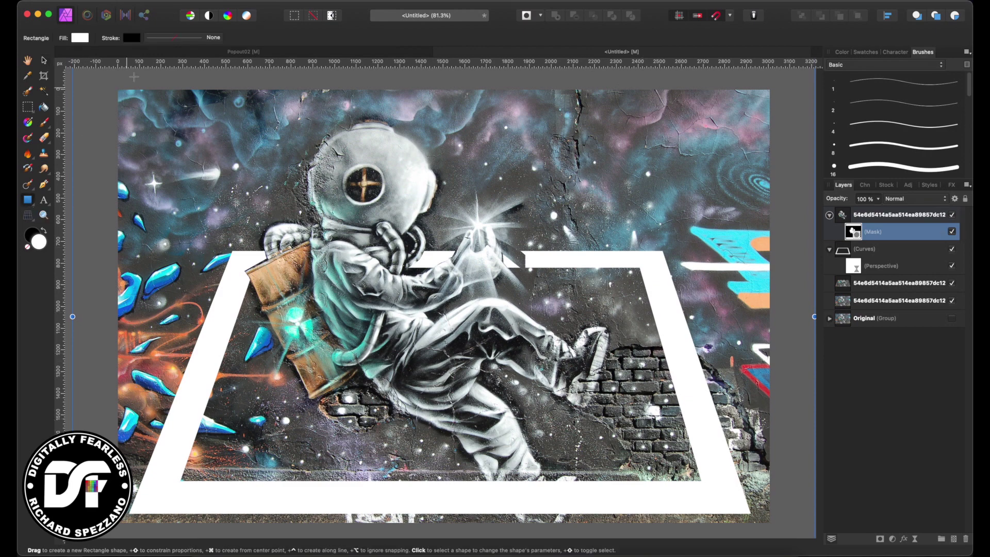
drag(118, 90, 787, 523)
click(953, 214)
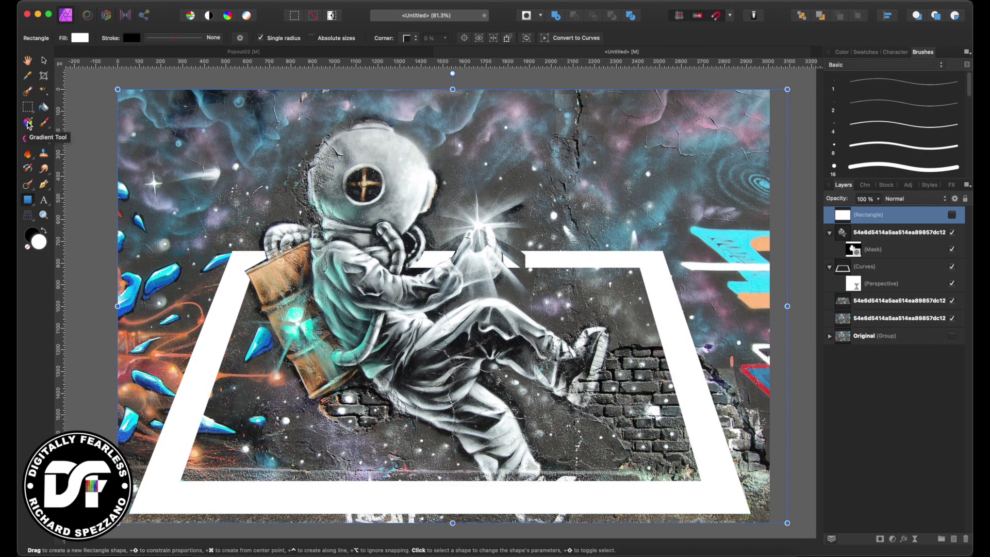
Give the rectangle a linear gradient fill with dark gray and teal stops sampled from the image
click(29, 125)
click(130, 39)
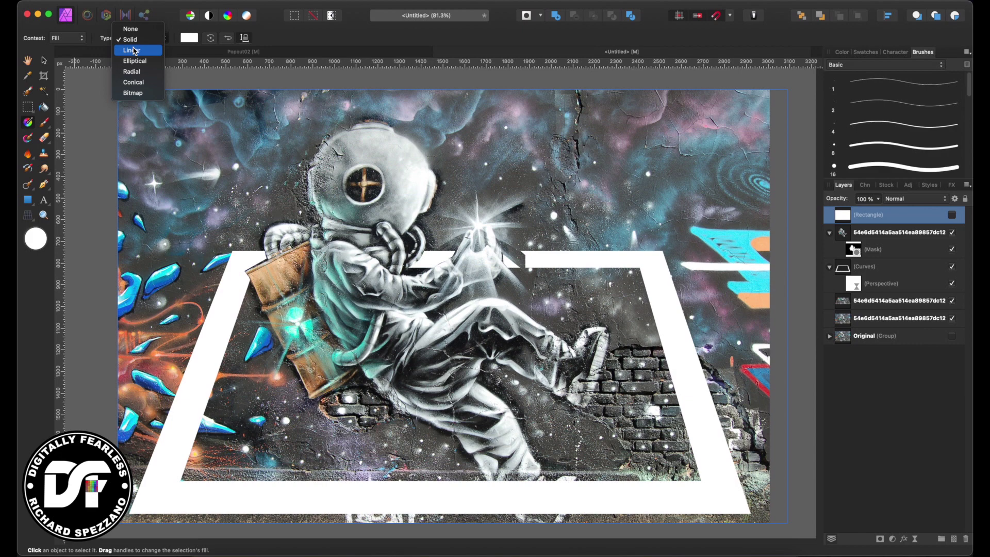
click(133, 50)
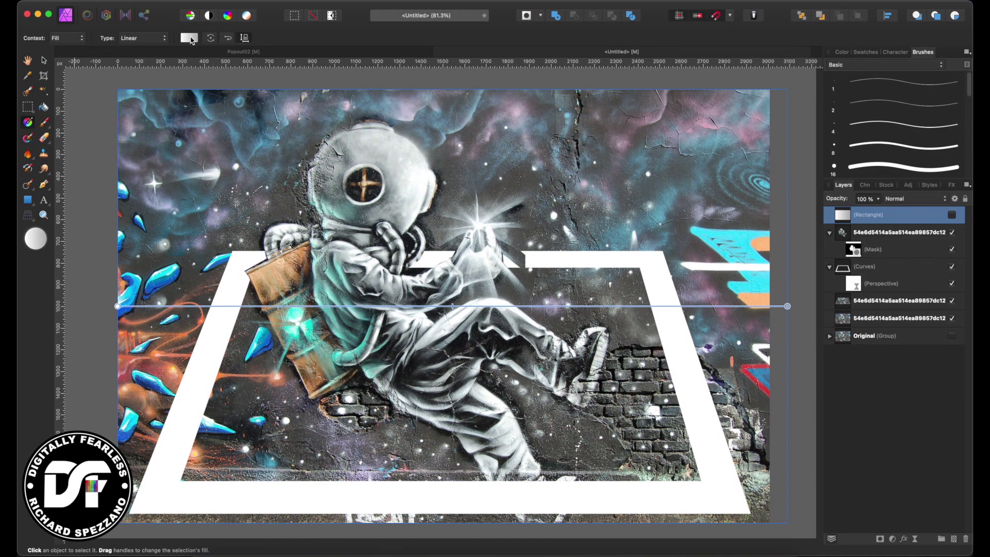
click(189, 38)
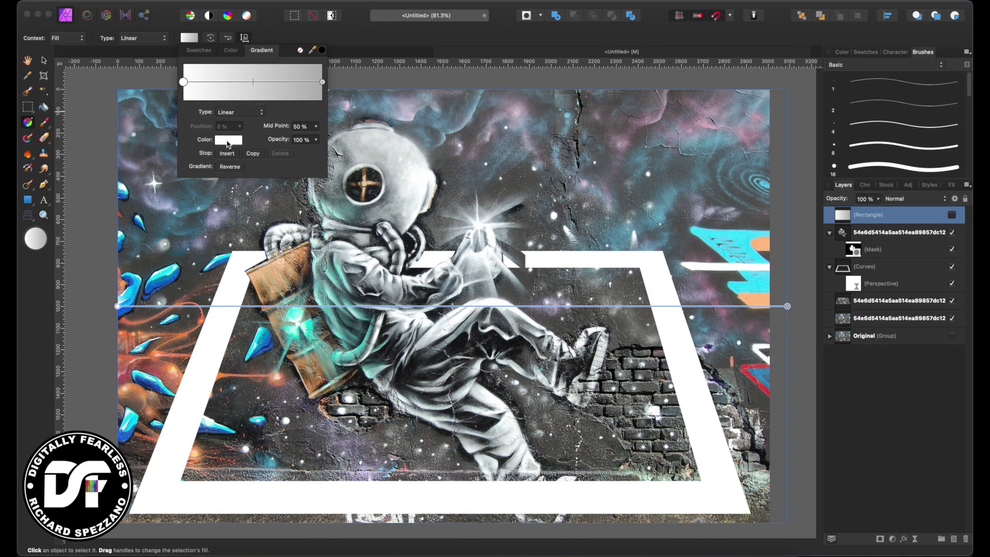
click(228, 140)
drag(312, 158, 449, 164)
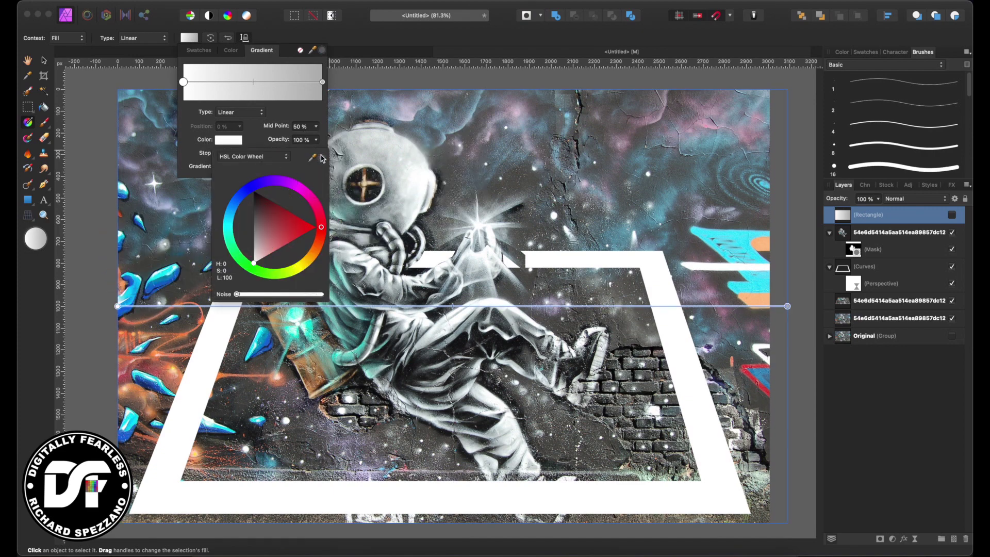
click(323, 83)
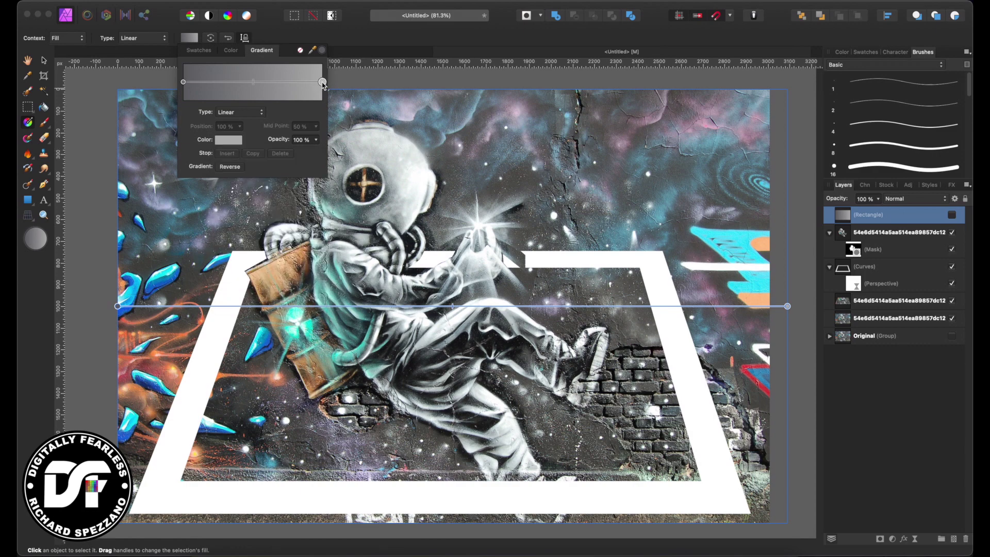
click(231, 142)
drag(313, 158, 314, 330)
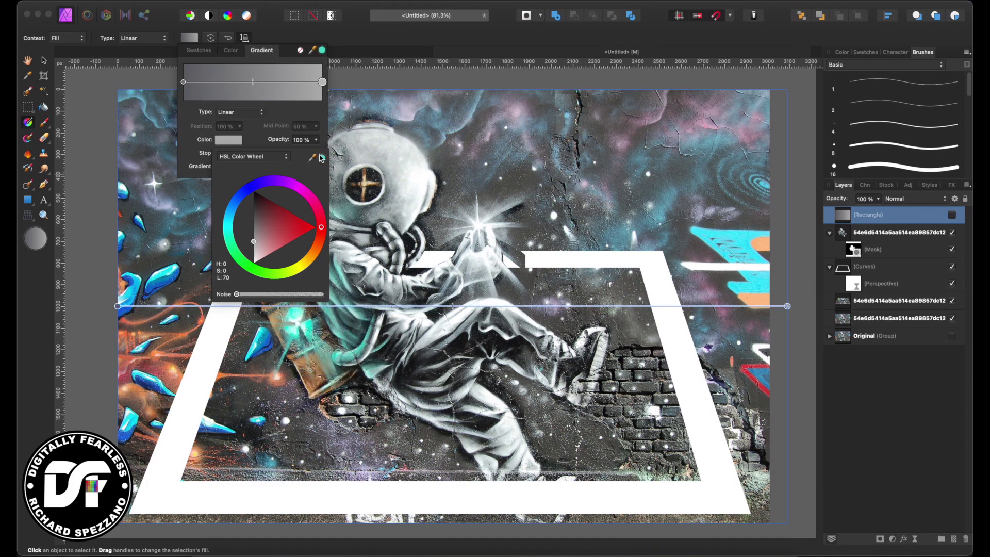
key(v)
Show the gradient rectangle, move it below the Perspective frame, and make the gradient vertical
click(952, 215)
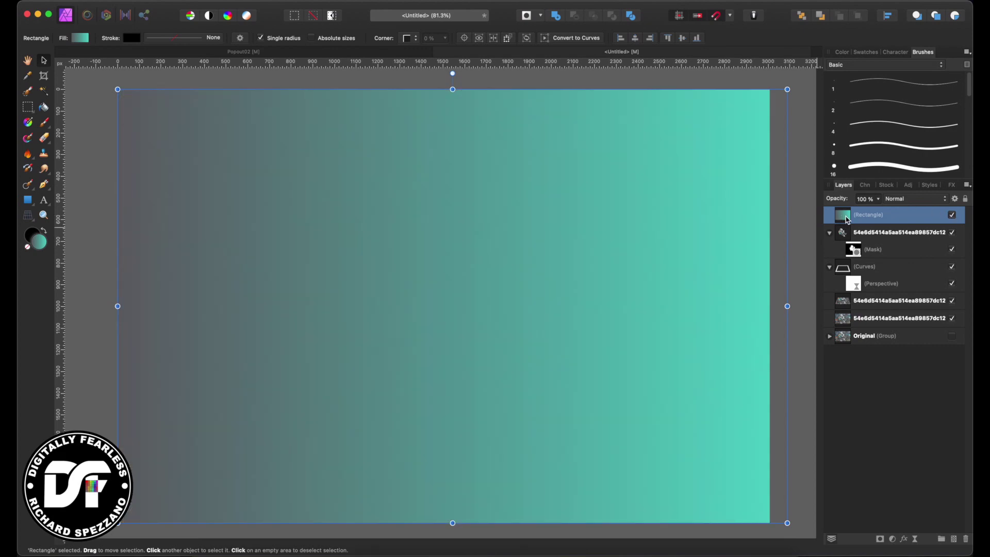
drag(846, 219, 804, 264)
click(28, 122)
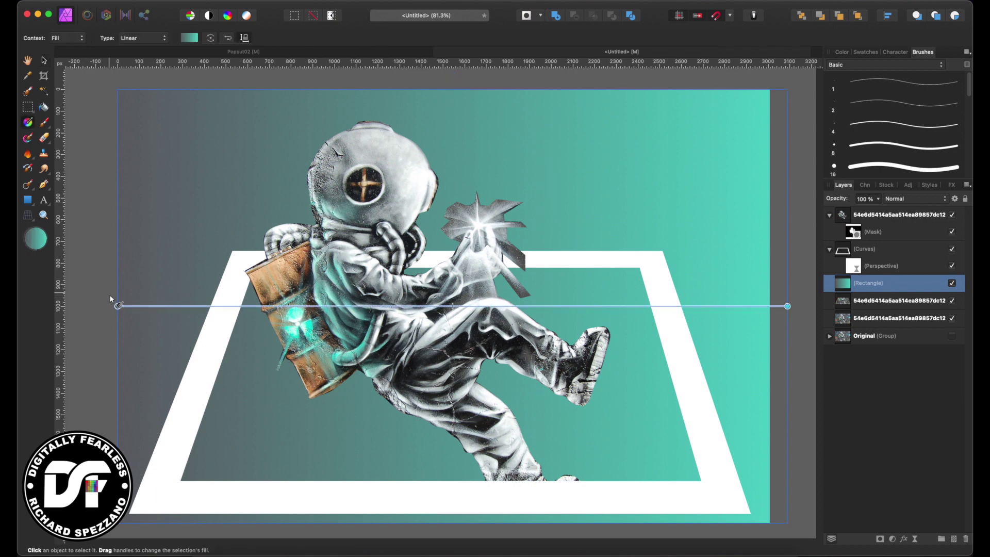
drag(118, 306, 426, 152)
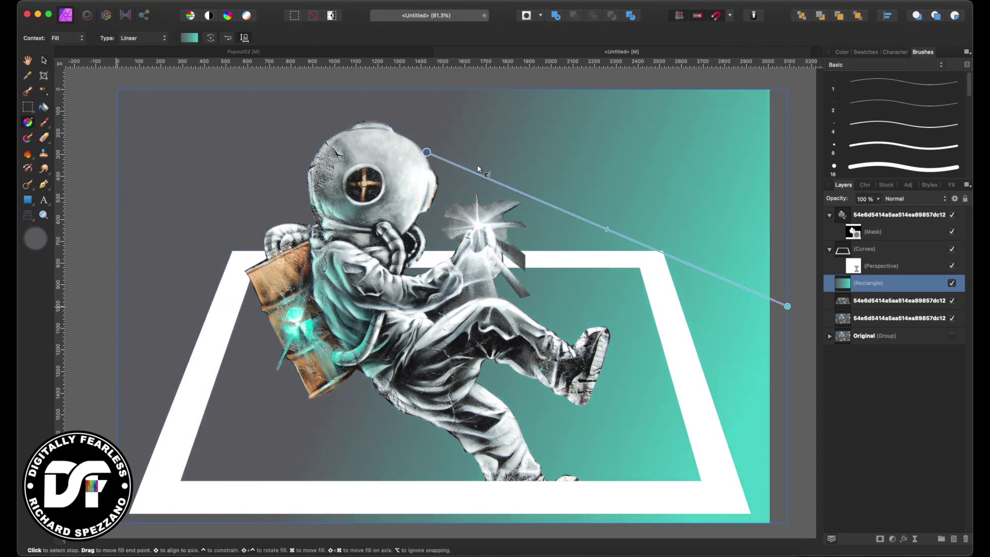
drag(788, 306, 433, 506)
mouse_move(426, 135)
mouse_down()
mouse_move(445, 135)
mouse_move(435, 135)
mouse_up()
key(v)
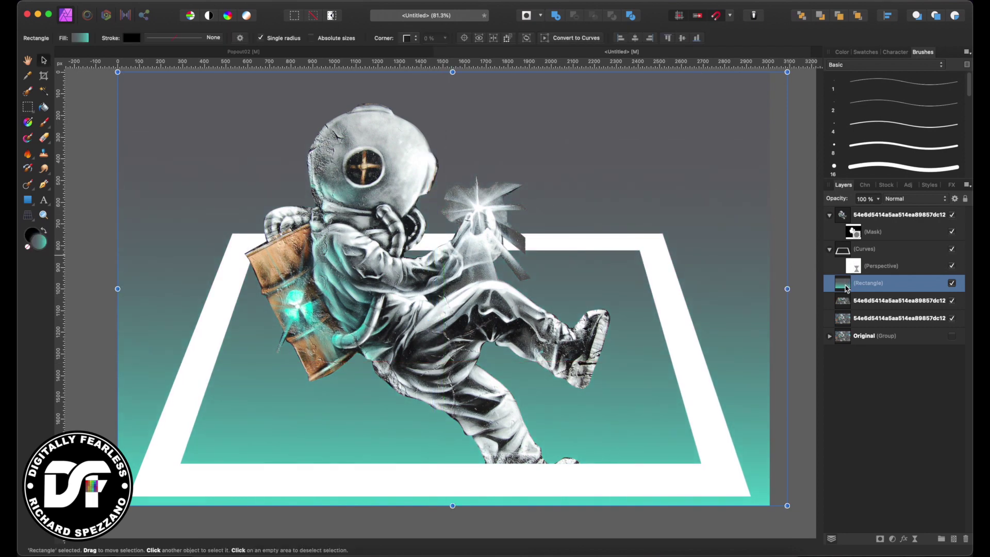
Reorder the layers so the gradient Rectangle sits below the lower graffiti image layer
drag(846, 288, 845, 309)
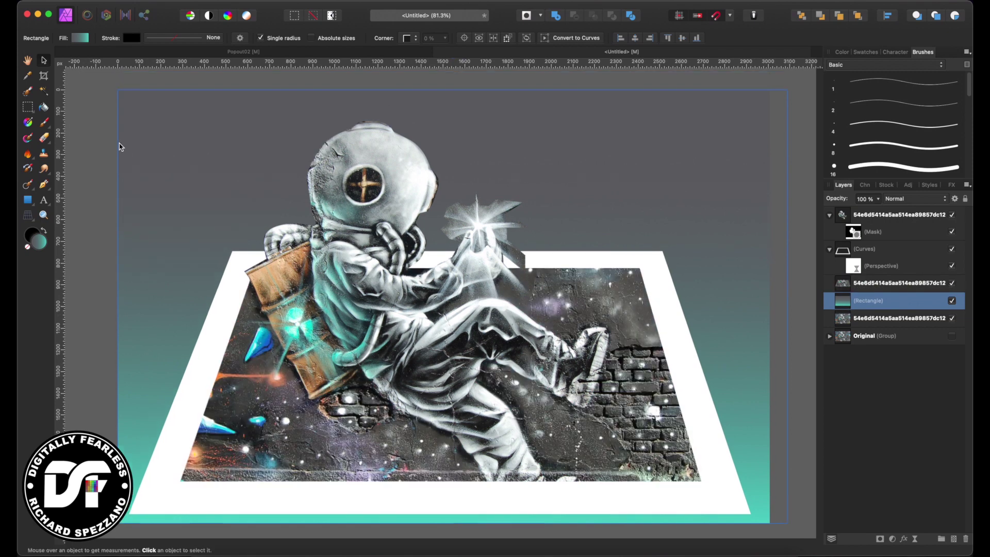
click(119, 146)
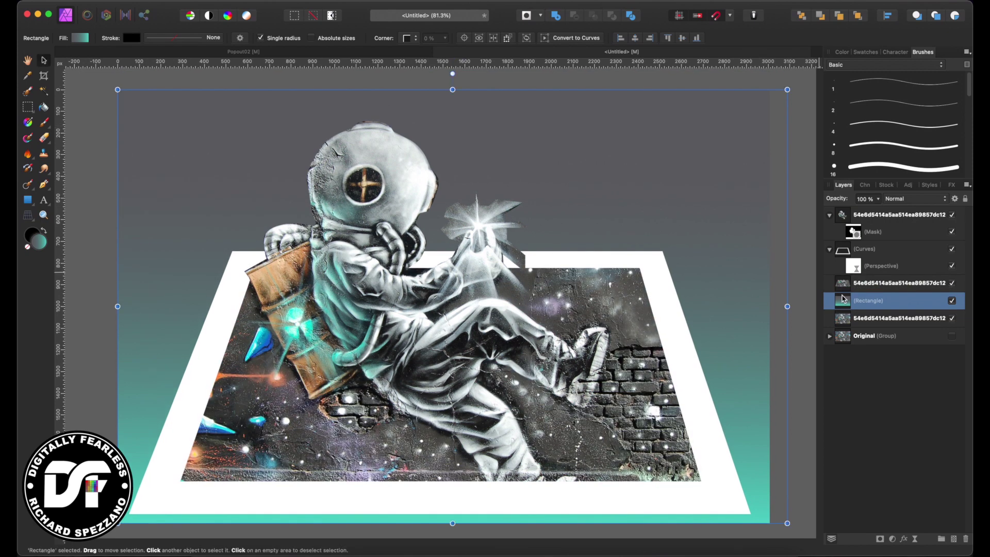
click(847, 320)
drag(847, 323, 842, 298)
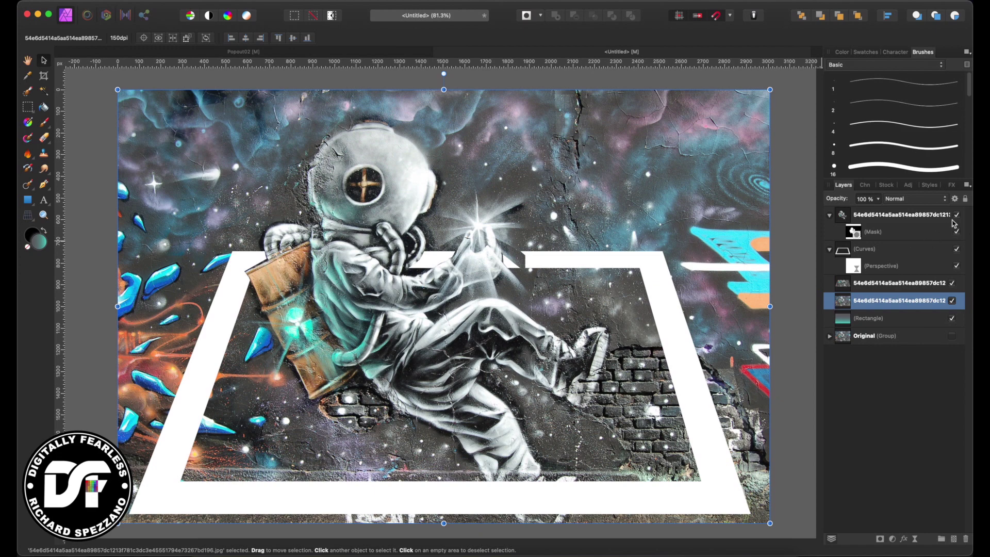
In the back graffiti layer's Blend Options, bend the non-linear Source Layer Ranges curve down to fade its dark tones
click(956, 199)
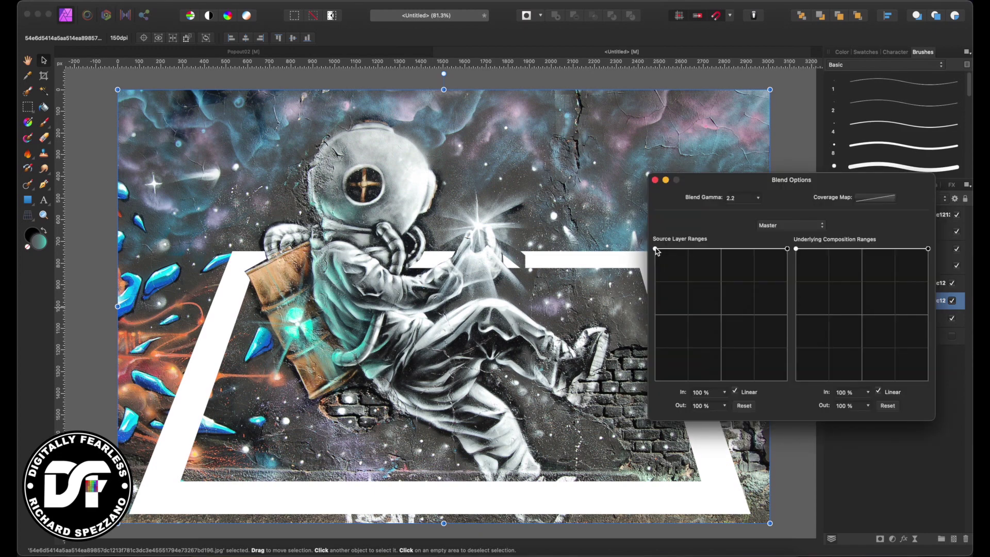
drag(656, 250, 647, 415)
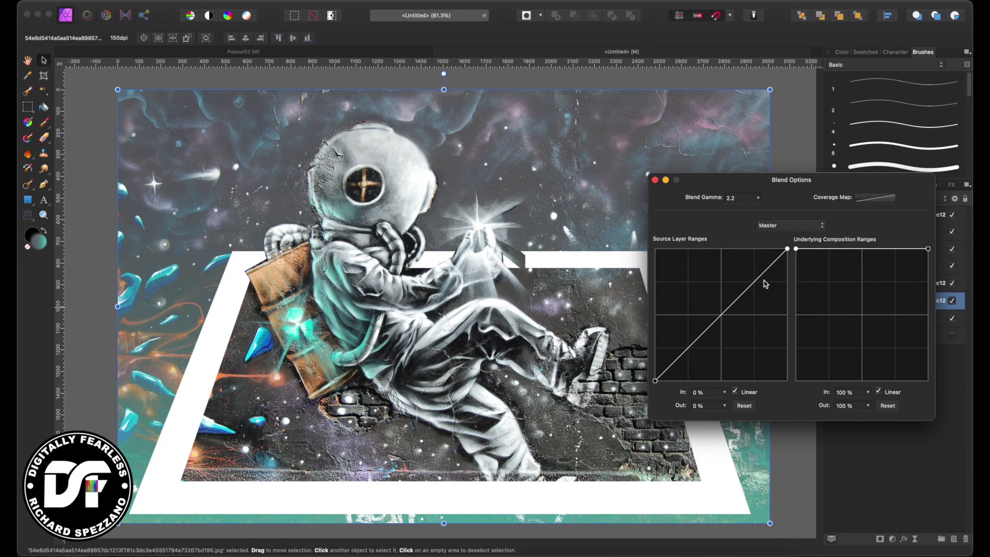
drag(727, 183, 717, 244)
click(711, 376)
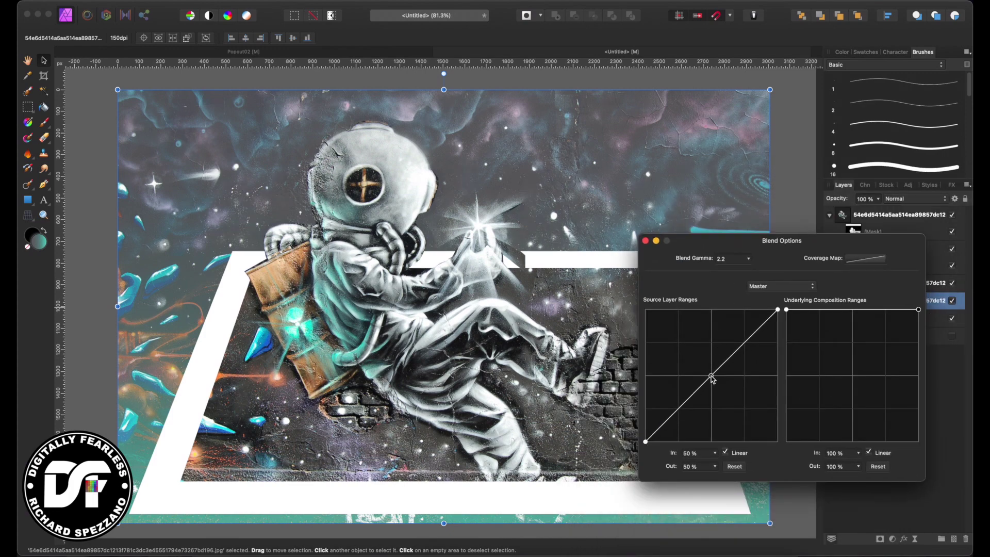
click(726, 453)
drag(712, 376, 736, 400)
mouse_move(736, 402)
mouse_down()
mouse_move(721, 388)
mouse_move(735, 395)
mouse_up()
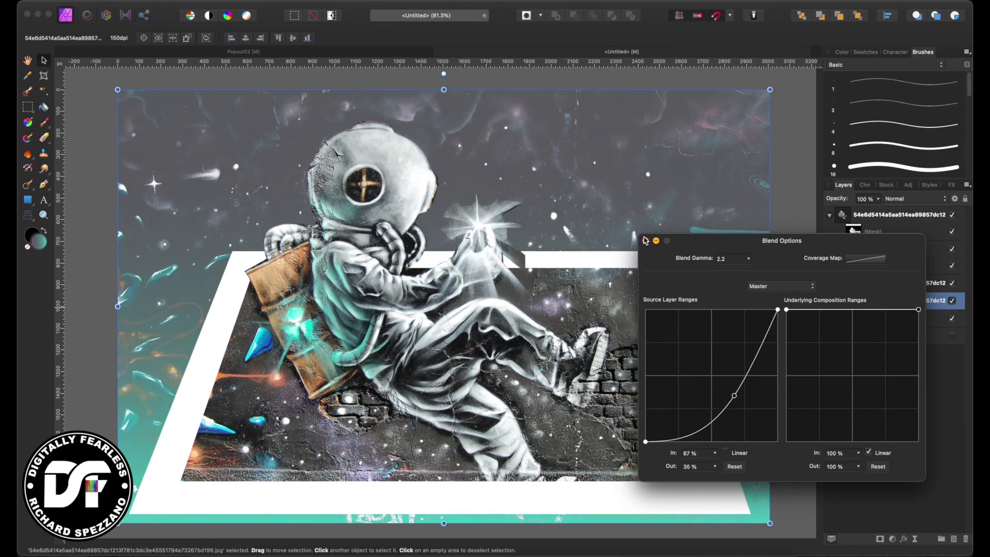
click(645, 240)
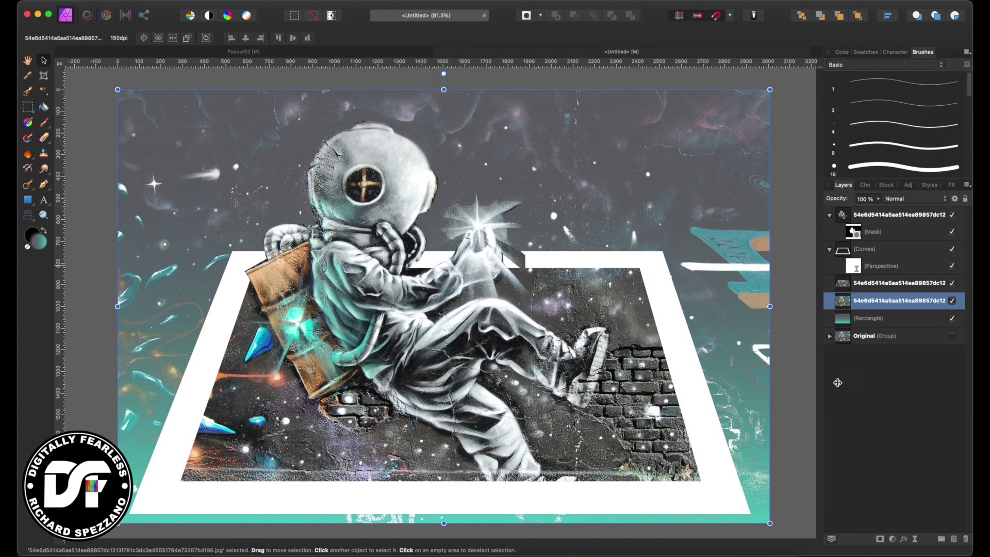
Add a mask to the back graffiti layer and paint black with a ~1002 px brush over the edge graffiti
click(877, 538)
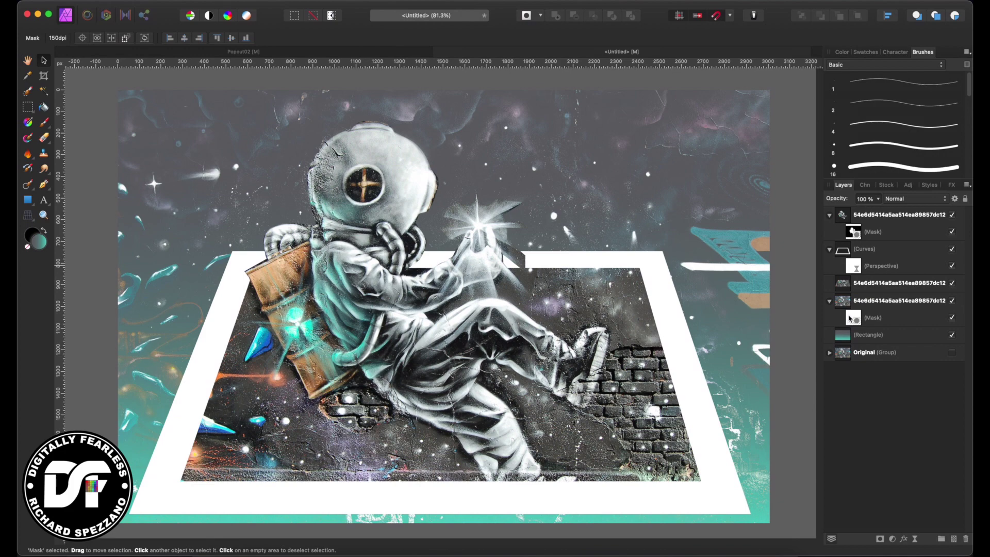
click(45, 122)
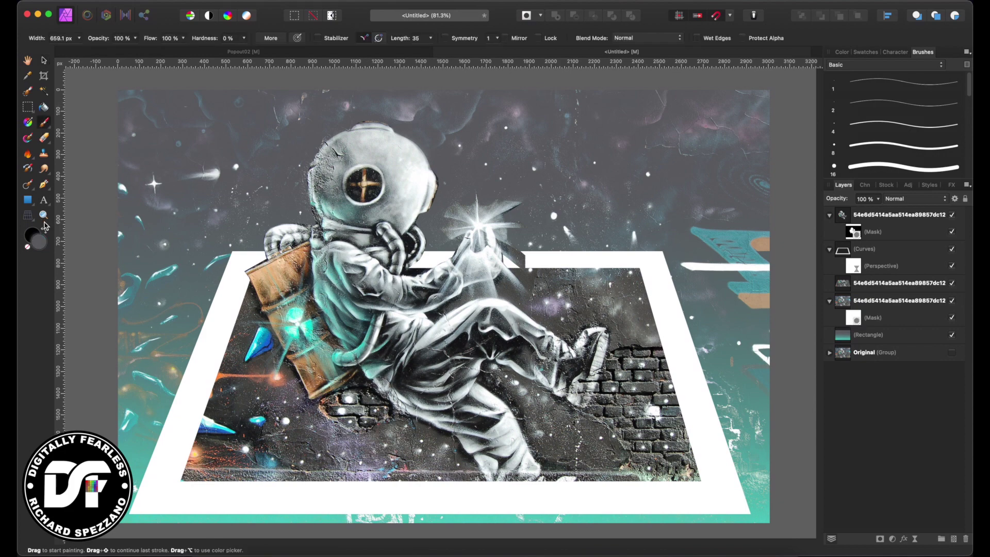
key(d)
click(44, 231)
mouse_move(712, 253)
mouse_down()
mouse_move(775, 251)
mouse_move(791, 274)
mouse_move(724, 289)
mouse_move(759, 311)
mouse_move(741, 253)
mouse_move(761, 284)
mouse_up()
key(bracketright)
key(bracketright)
key(bracketright)
mouse_move(177, 255)
mouse_down()
mouse_move(154, 99)
mouse_move(159, 254)
mouse_move(309, 520)
mouse_move(266, 479)
mouse_up()
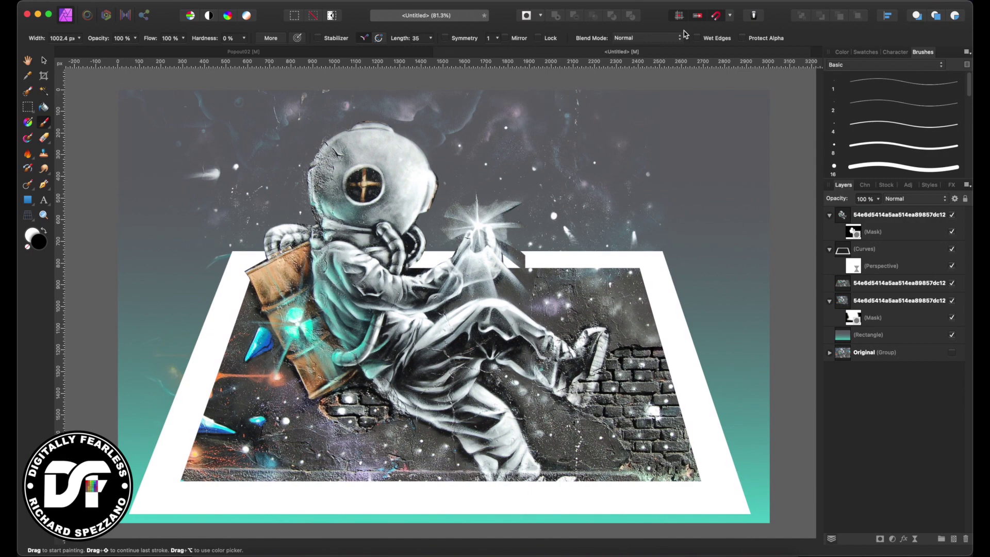
scroll(613, 135, up, 4)
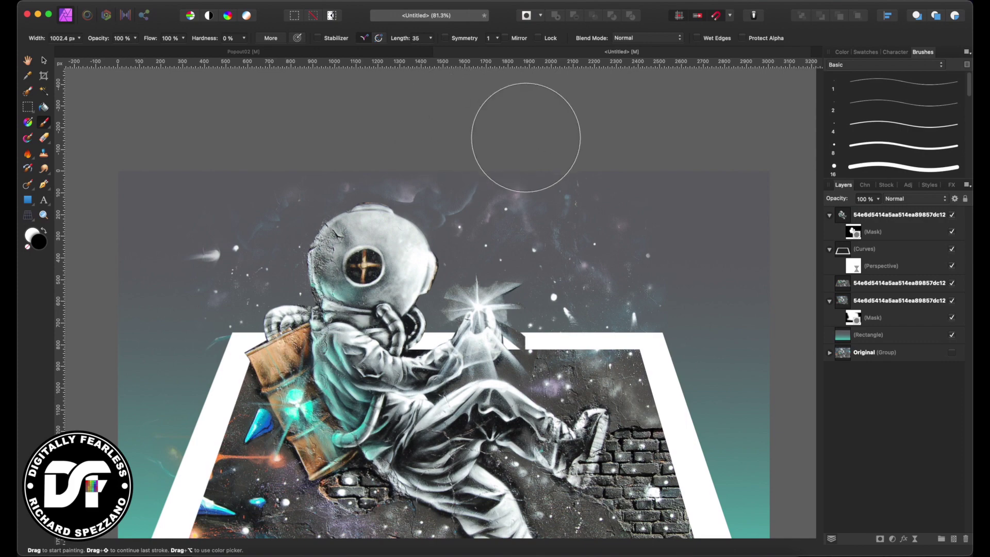
Select the mask on the astronaut layer
key(v)
scroll(398, 193, down, 3)
click(399, 193)
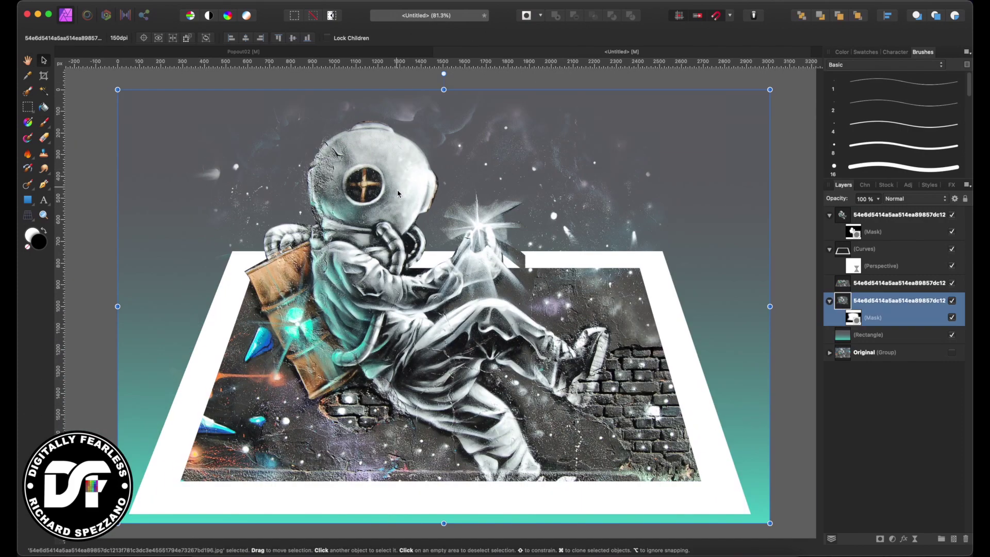
click(911, 406)
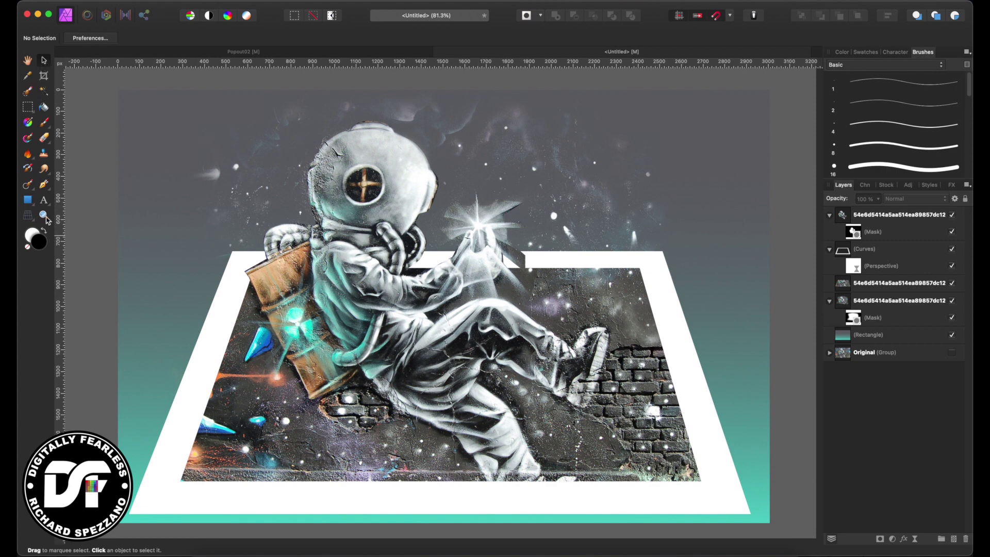
click(876, 232)
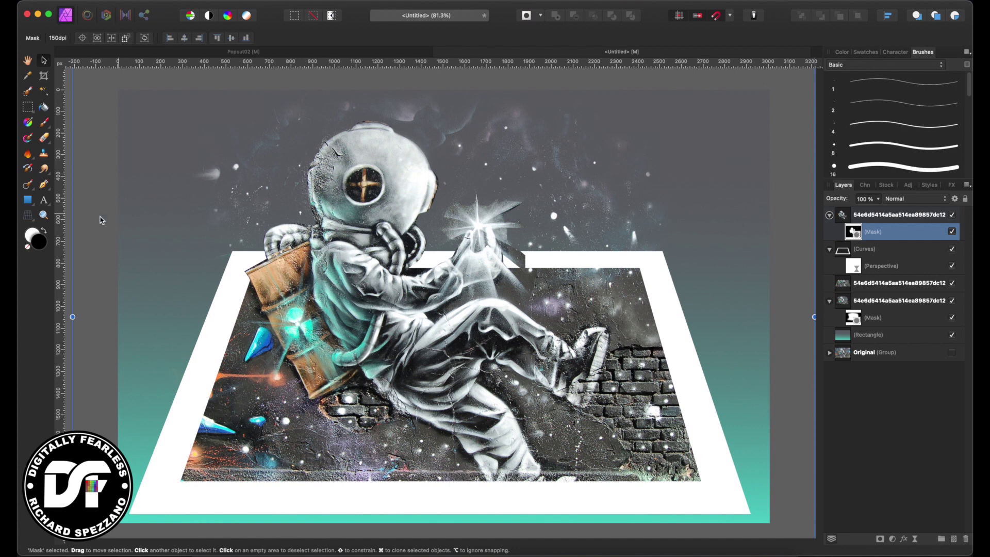
Paint the mask around the raised hand with a brush of about 121 px, then zoom to fit
click(45, 123)
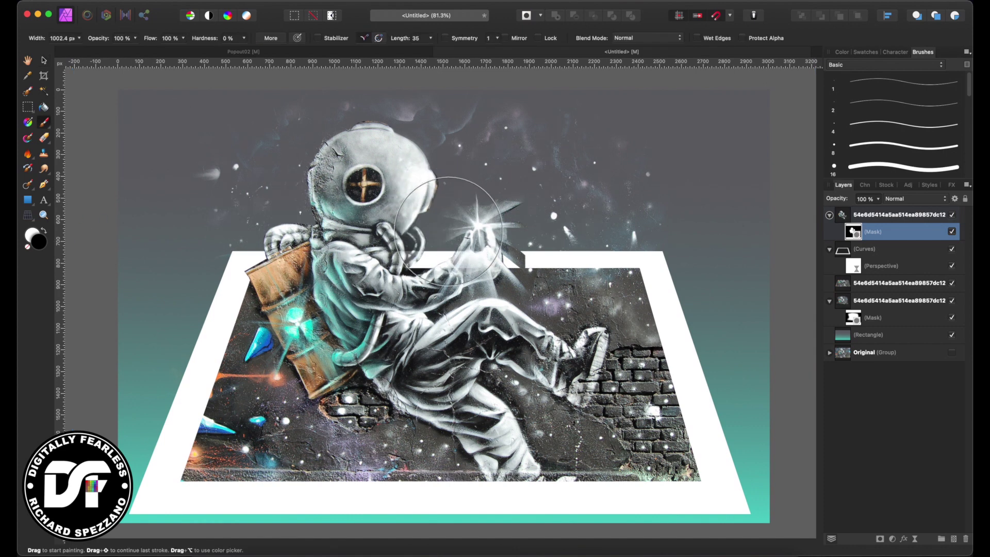
key(bracketleft)
key(bracketleft)
key(bracketleft)
key(bracketleft)
key(bracketleft)
key(bracketleft)
key(bracketleft)
key(bracketleft)
key(bracketleft)
key(bracketleft)
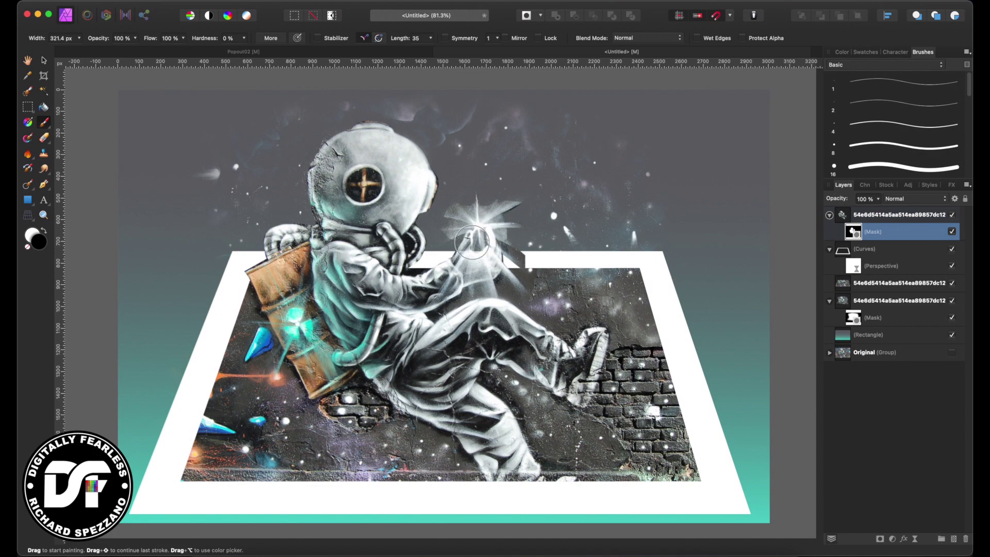
key(super+equal)
key(super+equal)
key(super+equal)
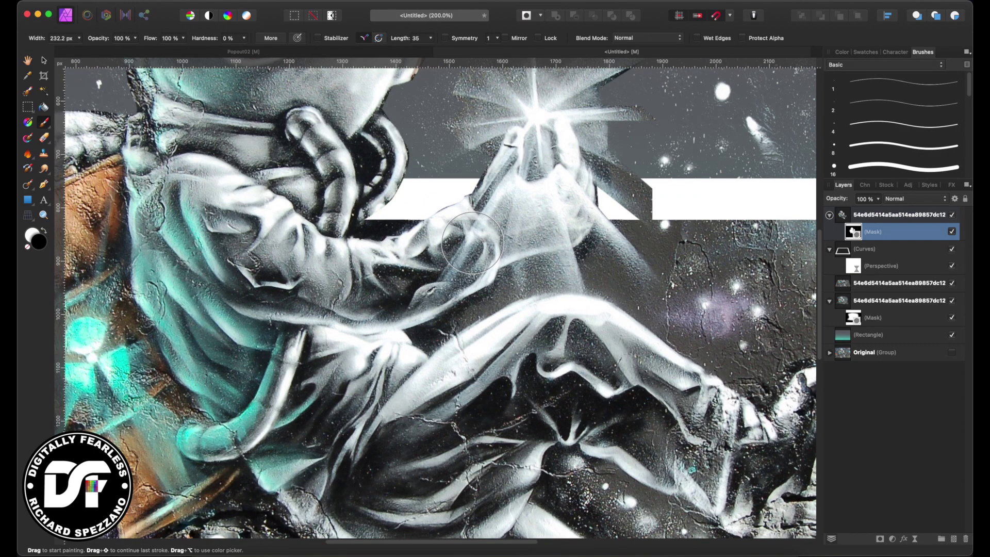
key(bracketleft)
key(bracketleft)
key(bracketleft)
key(bracketleft)
key(bracketleft)
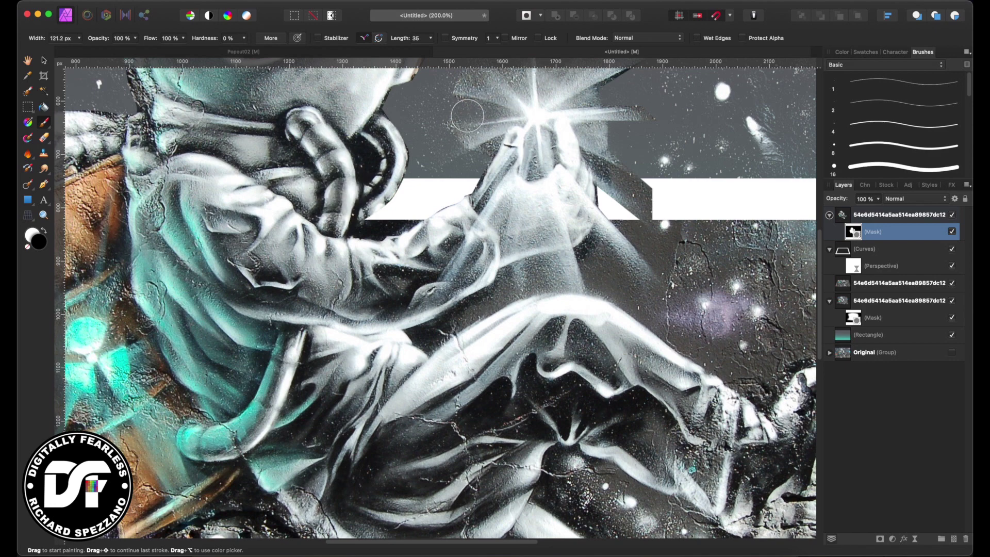
scroll(608, 142, up, 2)
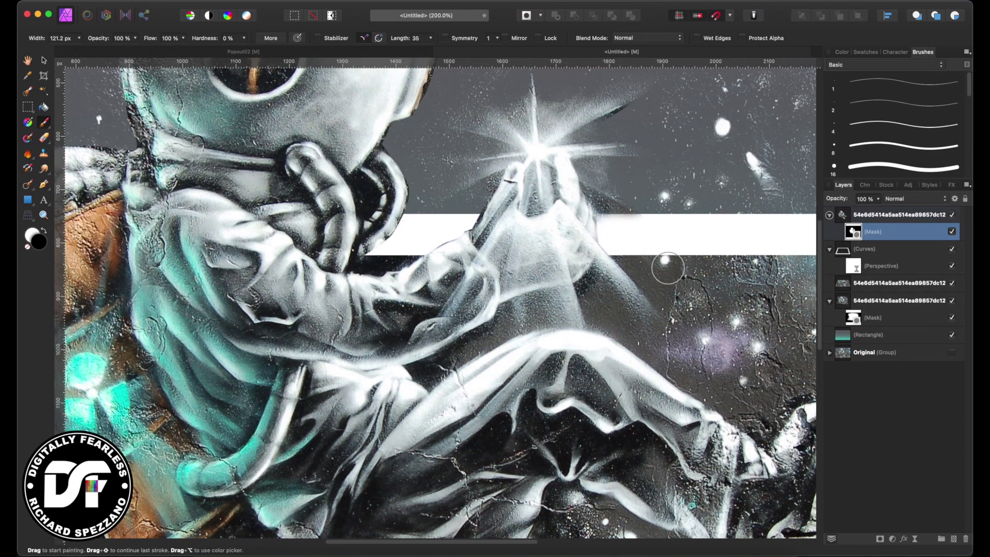
scroll(681, 263, up, 10)
key(super+0)
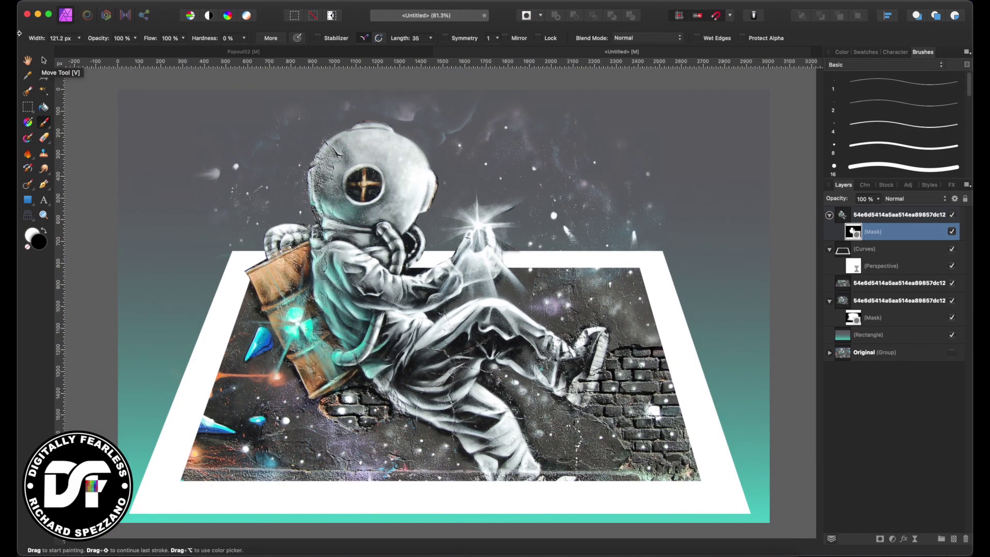
Set the Rectangle gradient's bottom stop to dark teal #2F5854
click(846, 342)
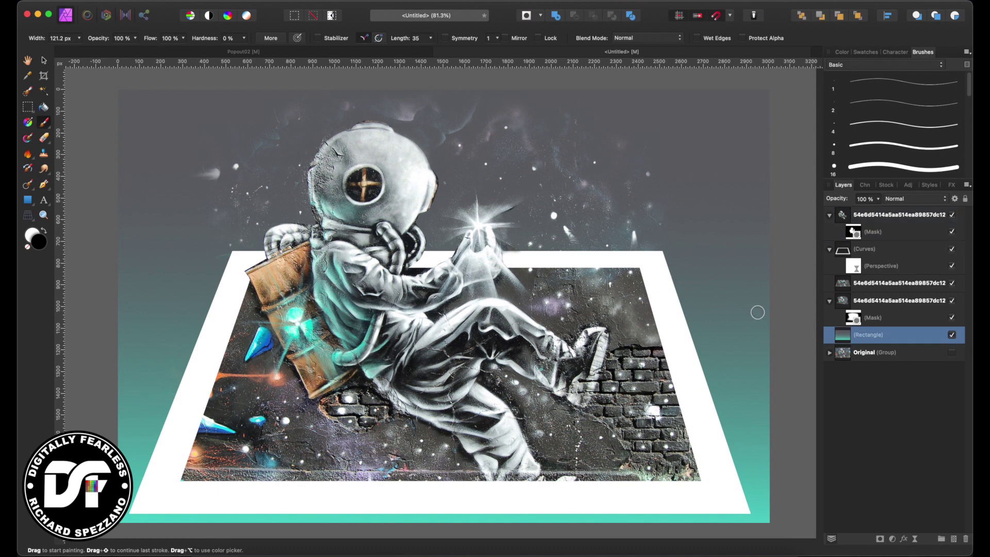
click(29, 125)
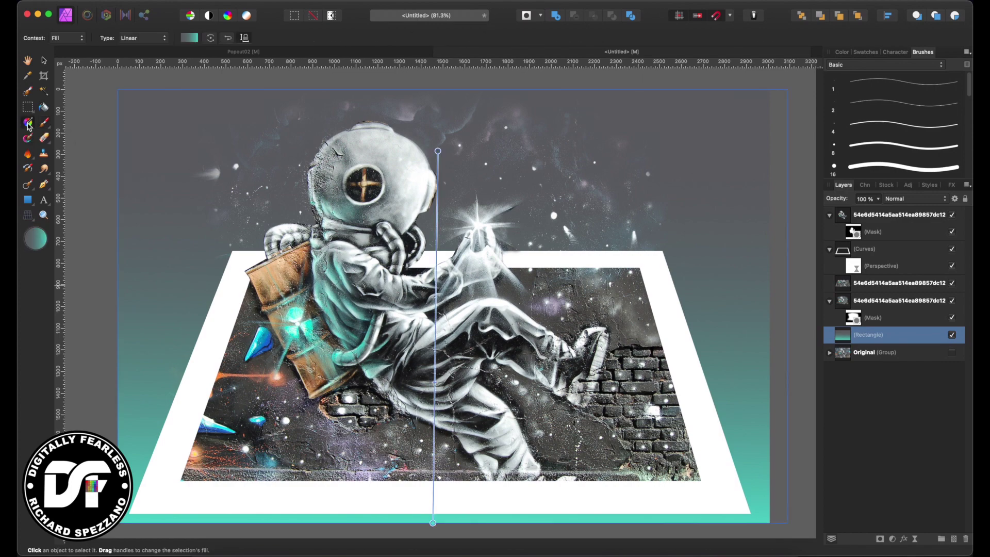
double_click(432, 525)
click(624, 485)
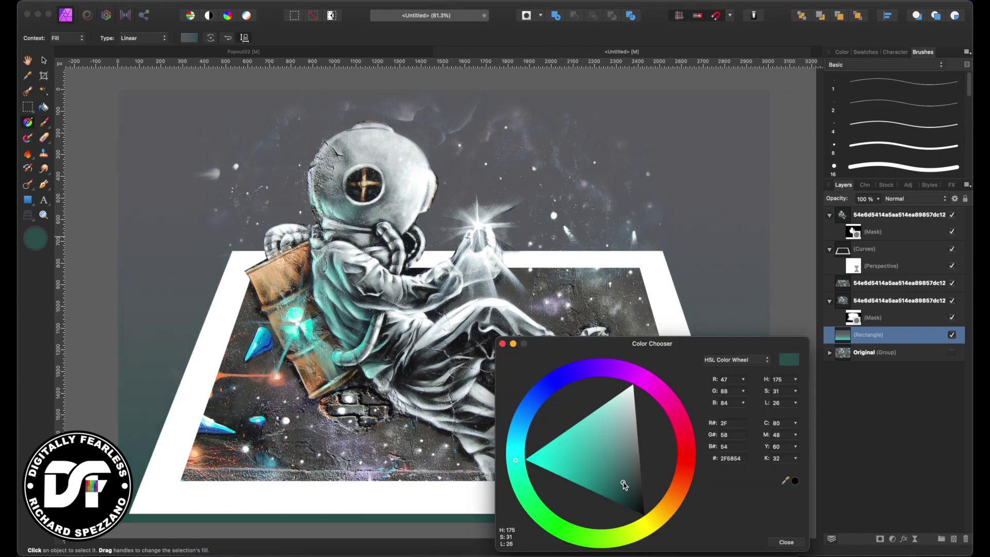
click(503, 344)
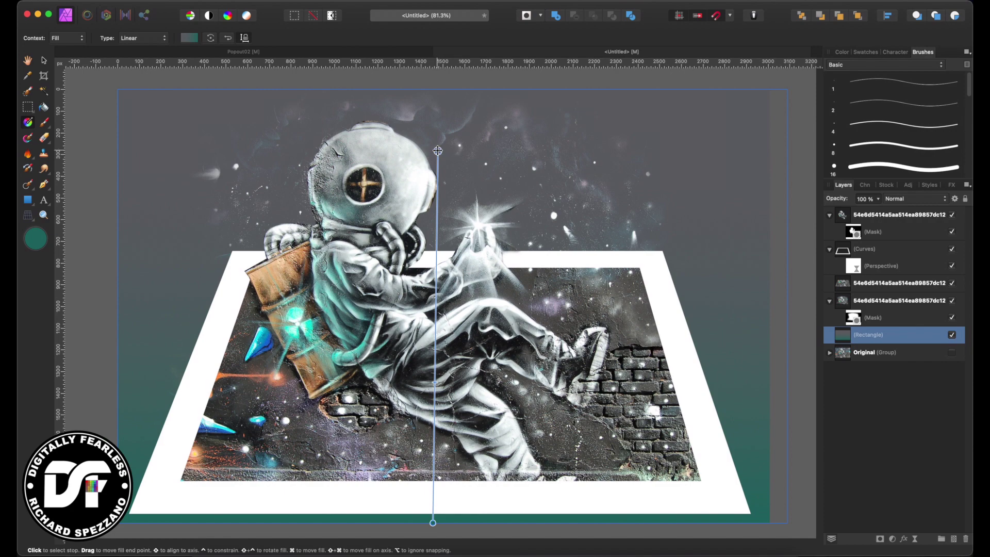
Set the gradient's top stop to the neutral dark gray #575757
click(38, 248)
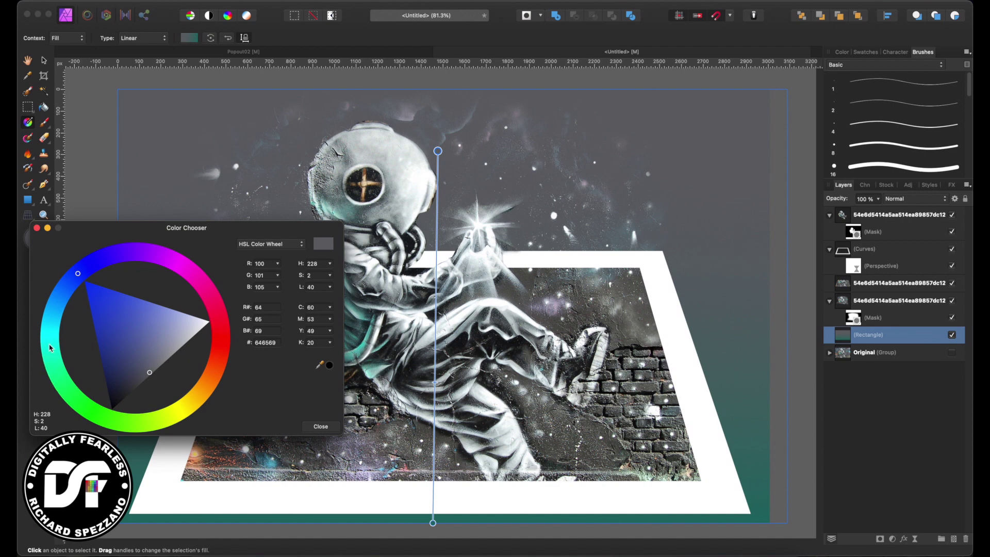
click(50, 347)
click(176, 358)
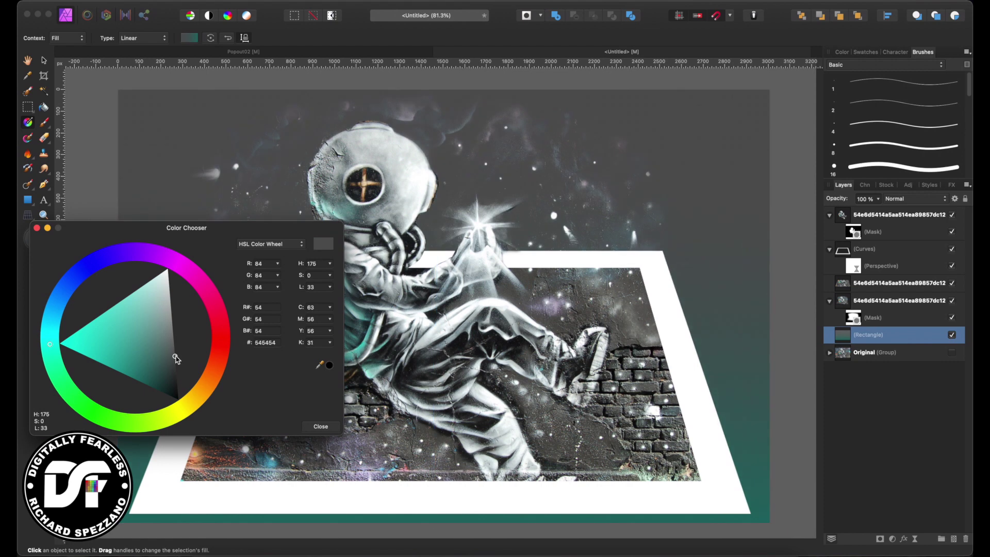
drag(175, 358, 180, 356)
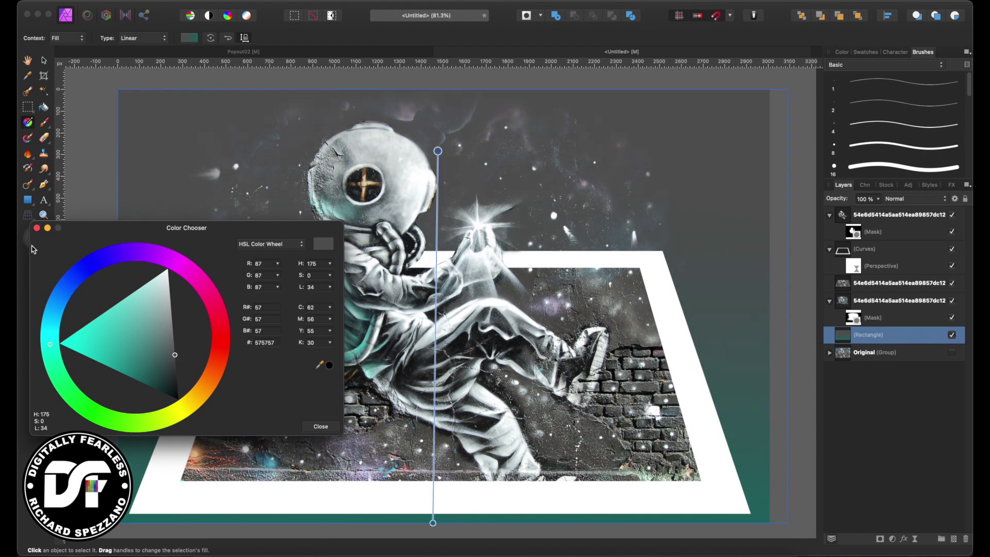
click(36, 228)
key(super+d)
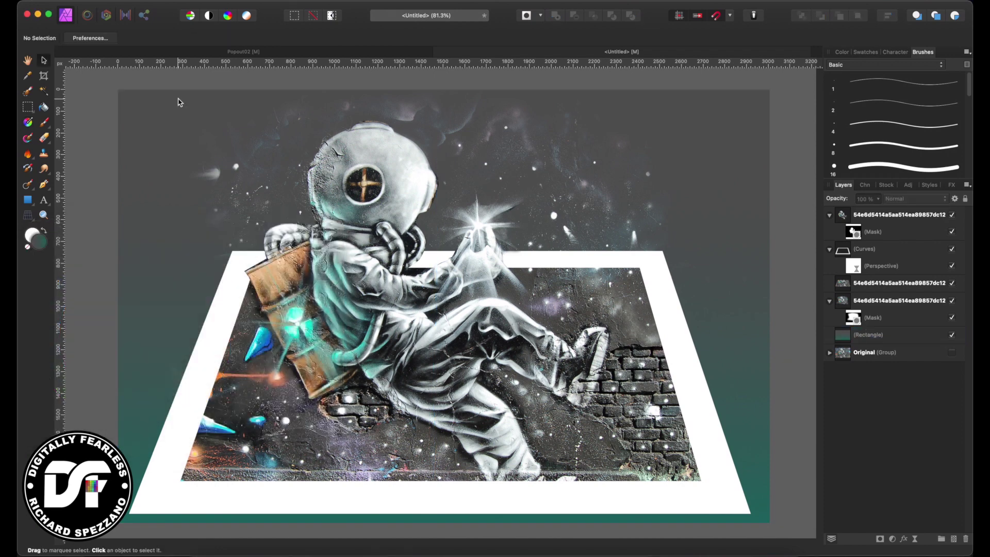